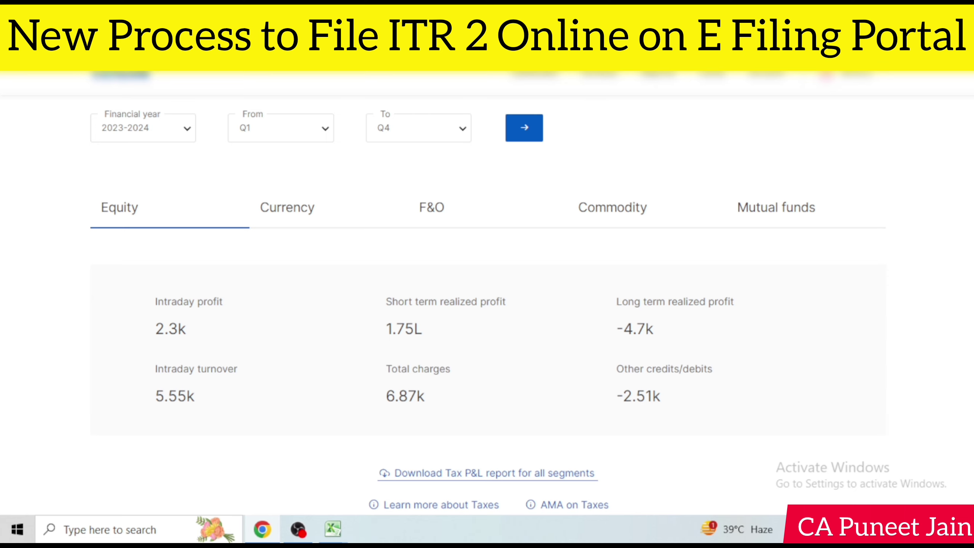
scroll(488, 306, down, 1)
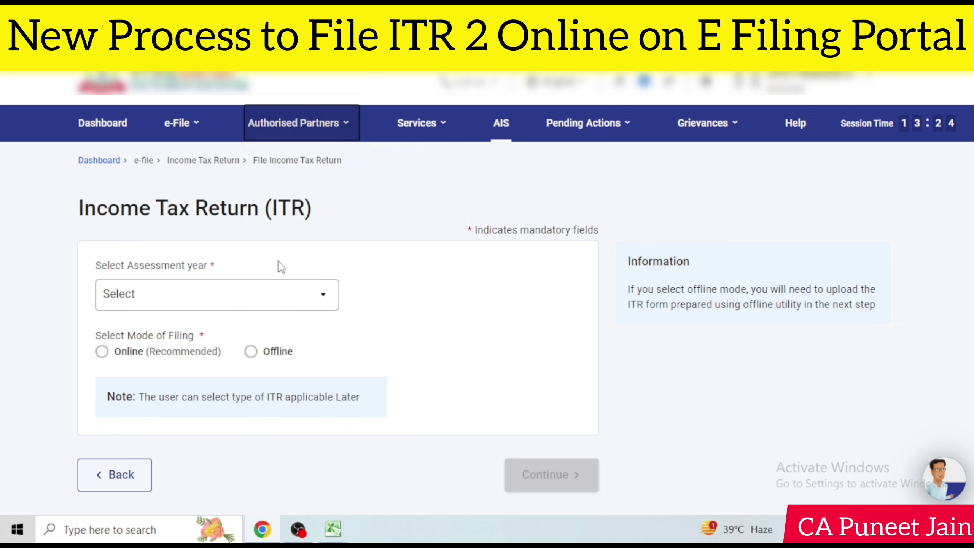
Step: Set the income tax return to assessment year 2024-25 (Current A.Y.) with online filing mode and continue
click(213, 292)
click(175, 360)
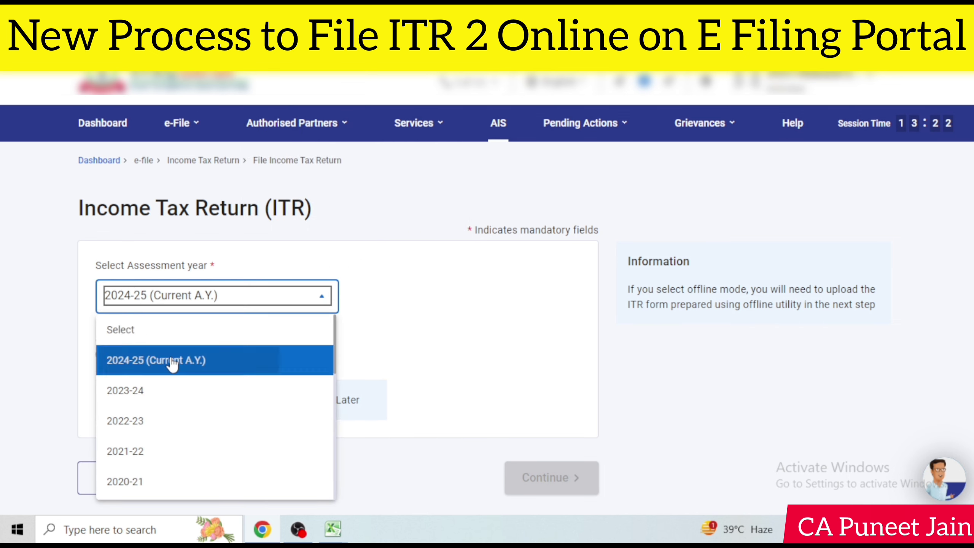
click(123, 355)
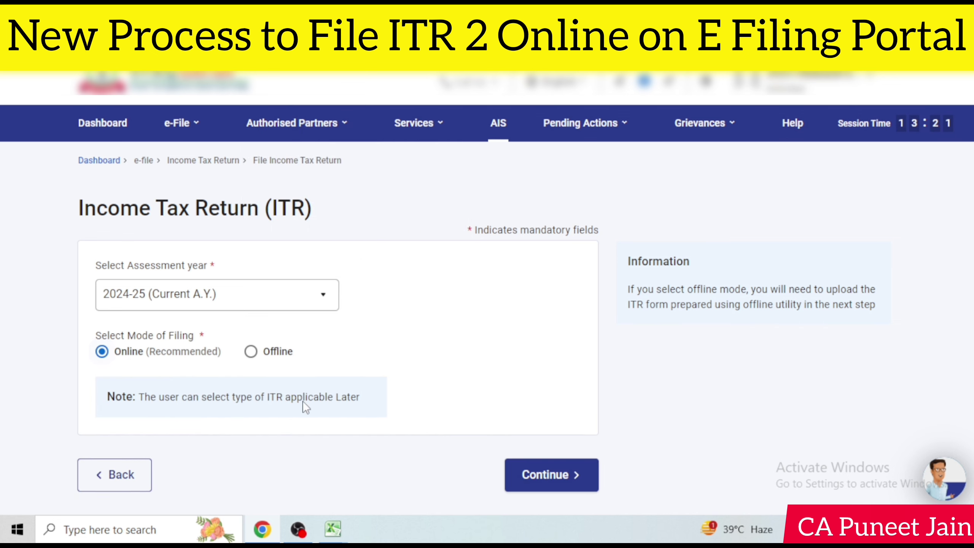
click(568, 484)
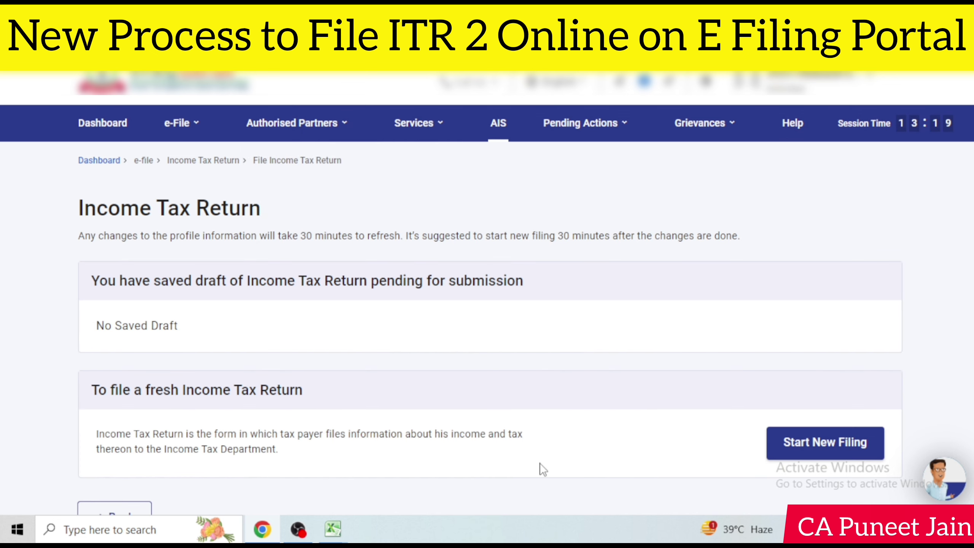
Step: Start a new filing with Individual status and proceed with the ITR-2 form
click(839, 452)
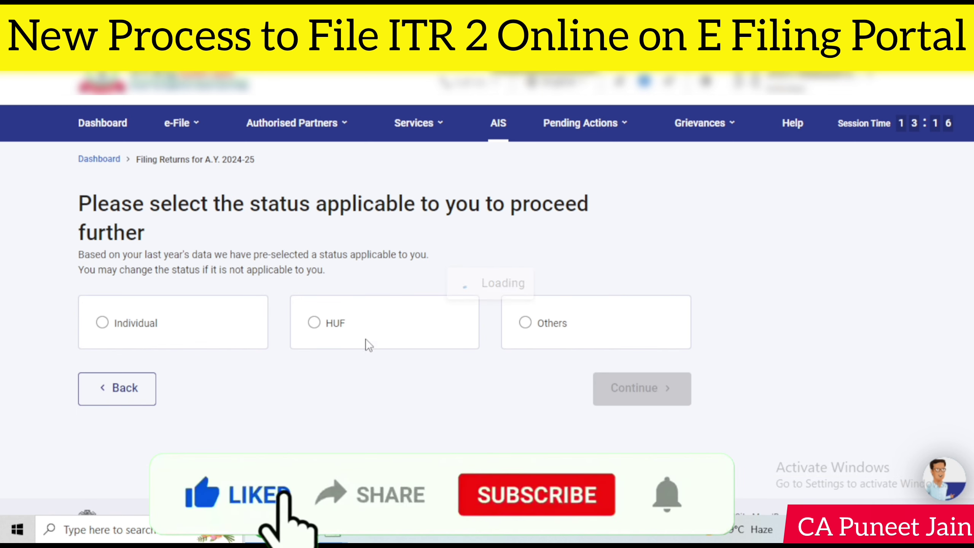
click(649, 404)
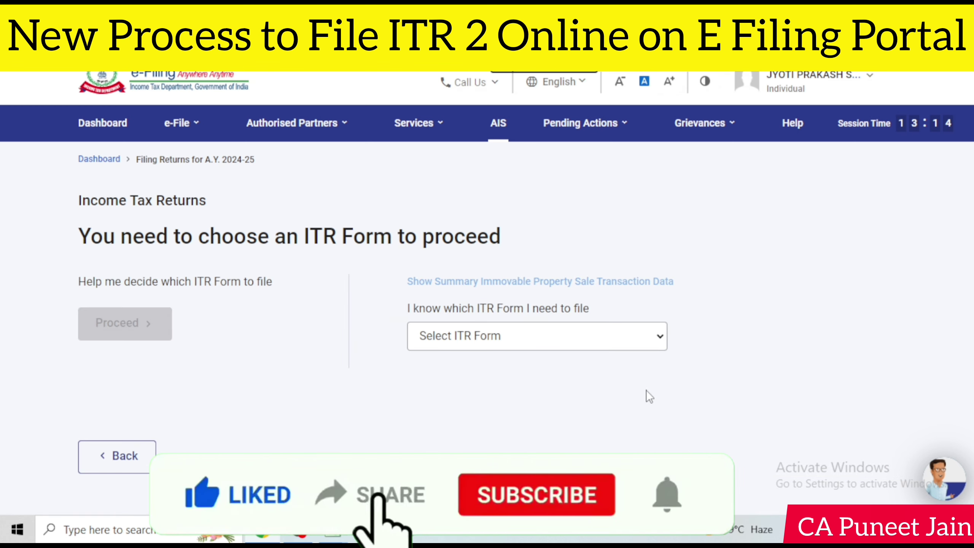
click(516, 346)
click(481, 437)
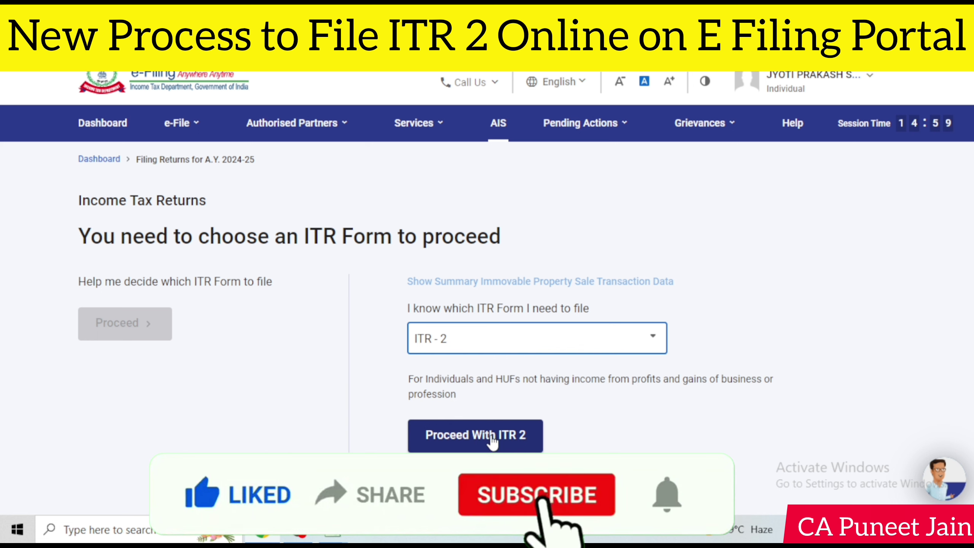
click(482, 437)
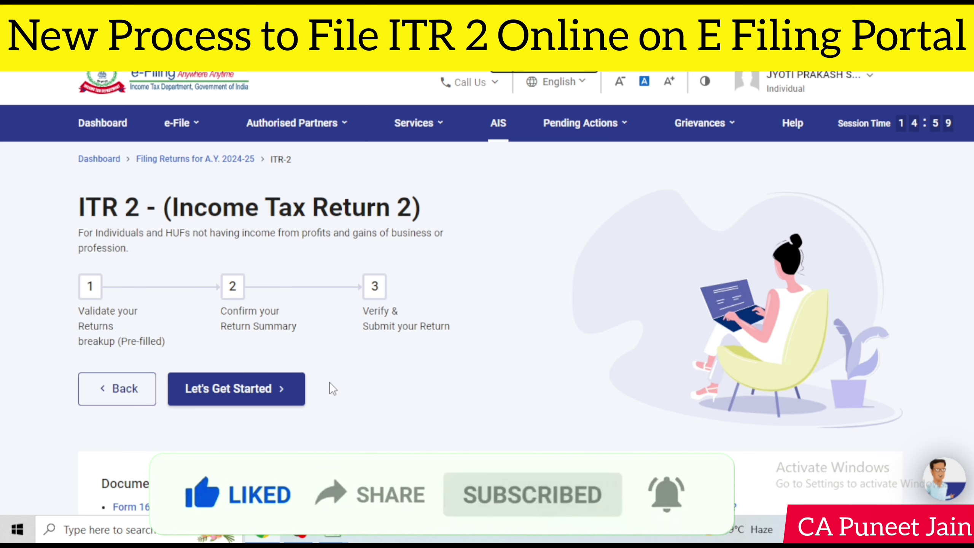
Step: Begin the ITR-2 and submit taxable income above the basic exemption limit as the reason for filing
click(259, 390)
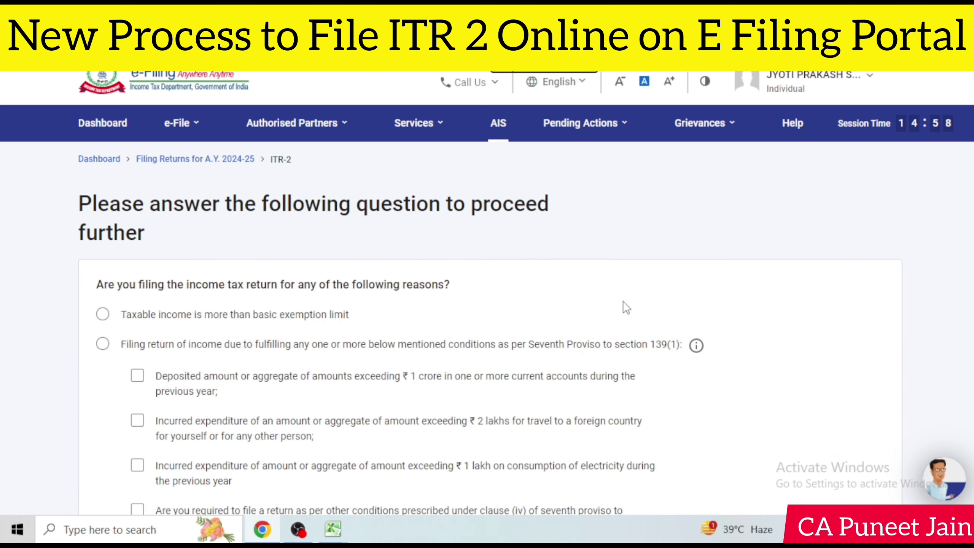
click(102, 315)
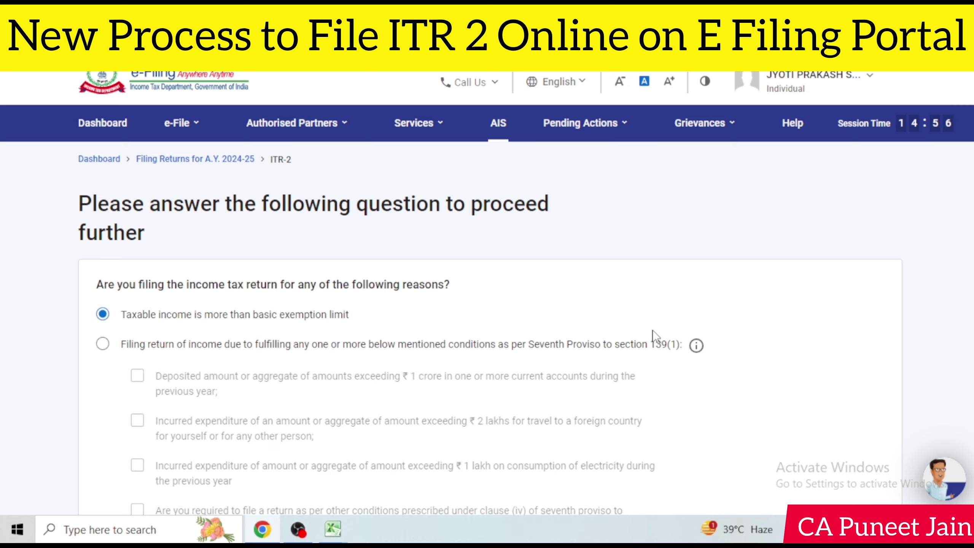
scroll(821, 343, down, 5)
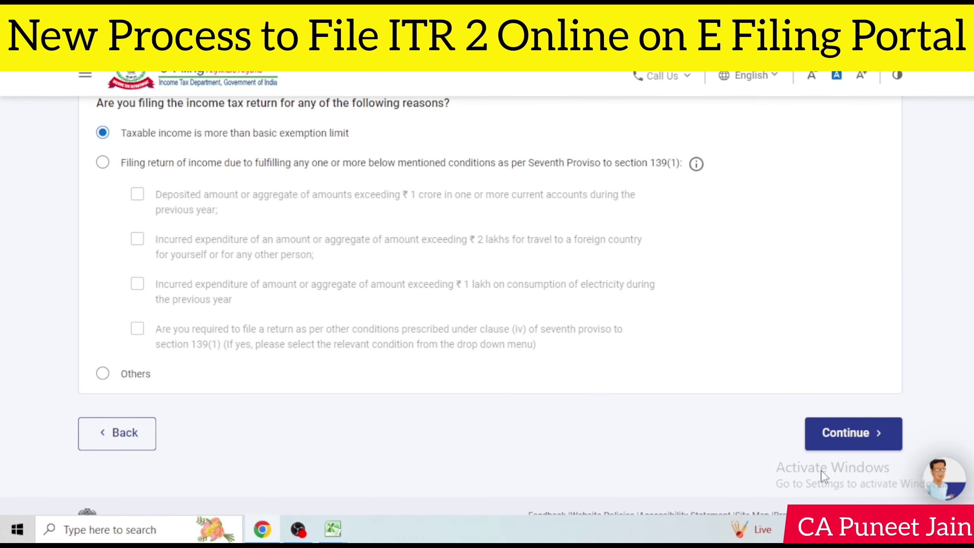
click(856, 436)
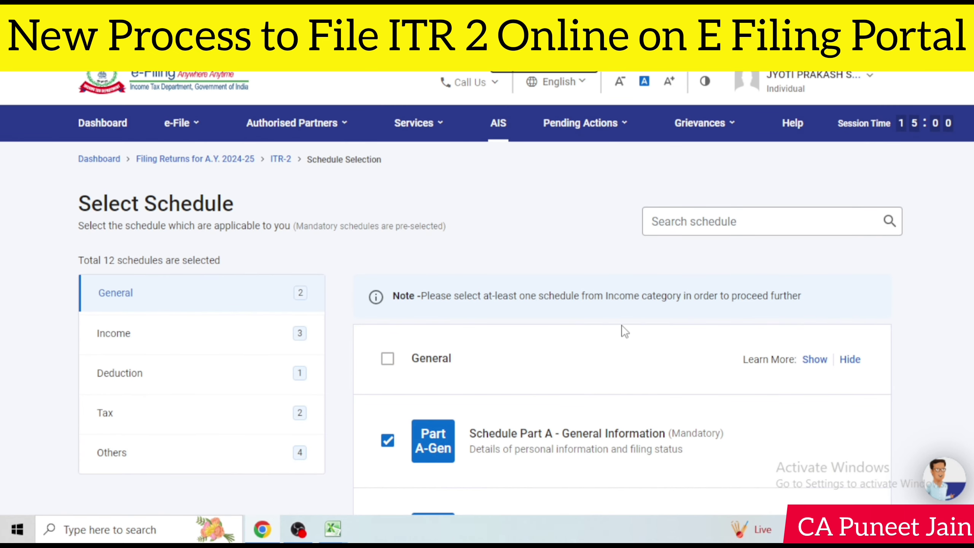
Step: Add Schedule Capital Gains, Schedule 112A and Schedule House Property to the selected Income schedules
scroll(624, 331, down, 3)
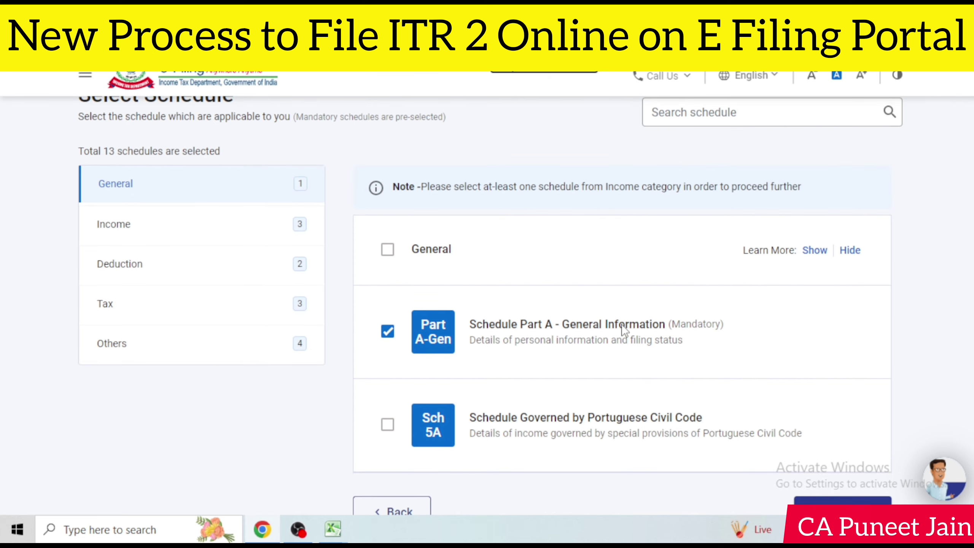
scroll(643, 371, down, 2)
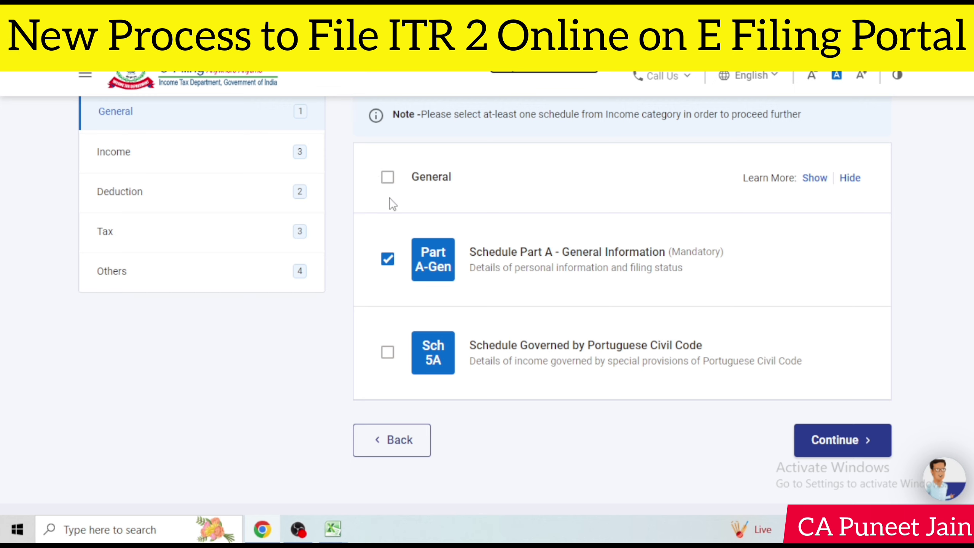
click(228, 155)
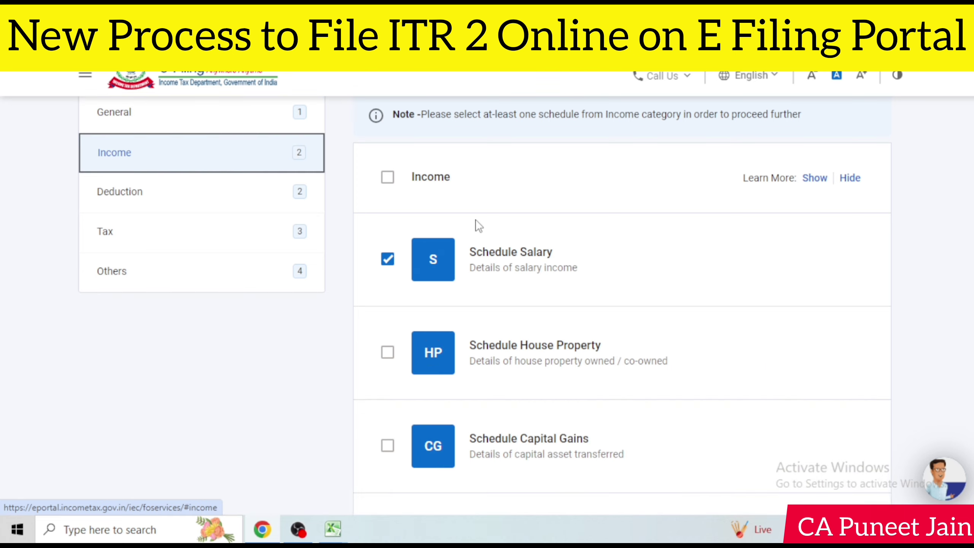
scroll(479, 345, down, 1)
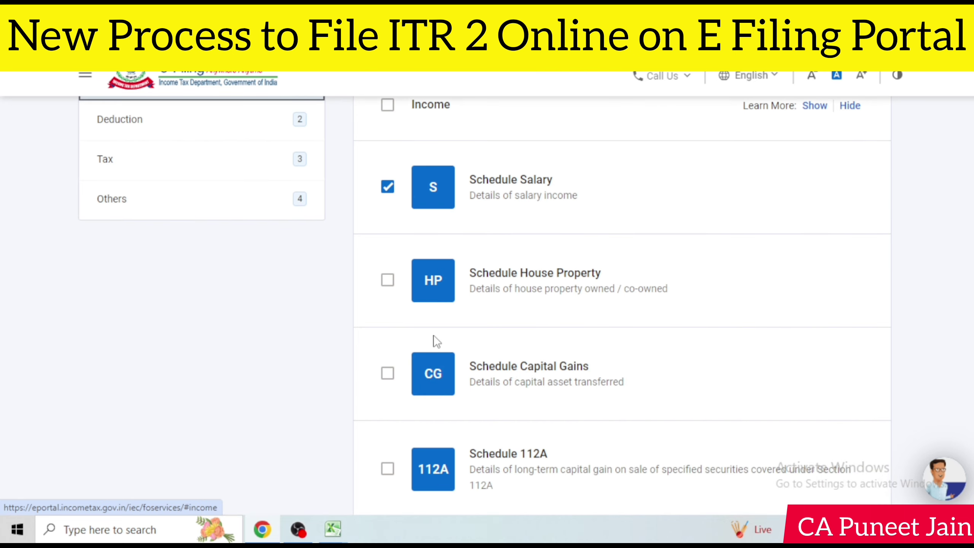
scroll(422, 307, down, 2)
click(387, 302)
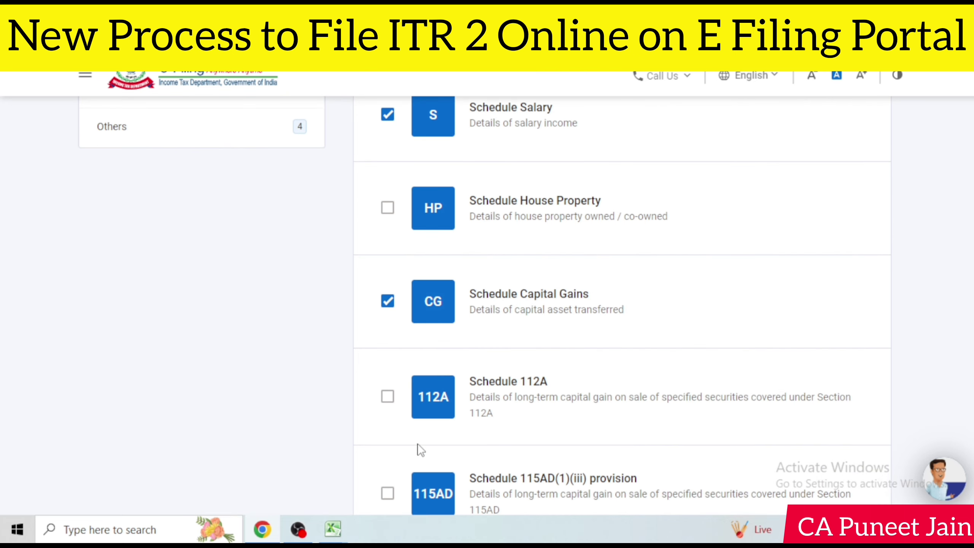
click(392, 397)
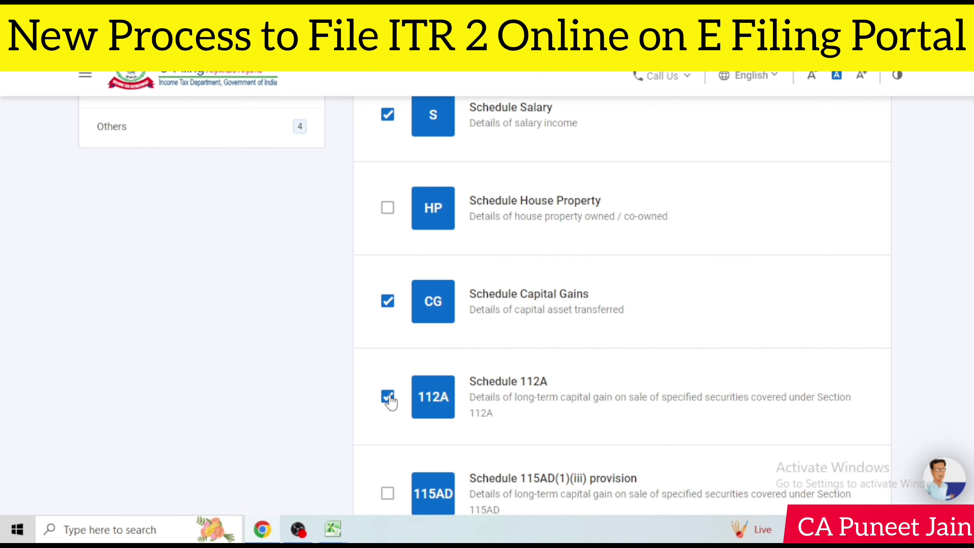
click(387, 208)
click(387, 208)
click(388, 210)
scroll(552, 332, down, 10)
scroll(204, 278, up, 8)
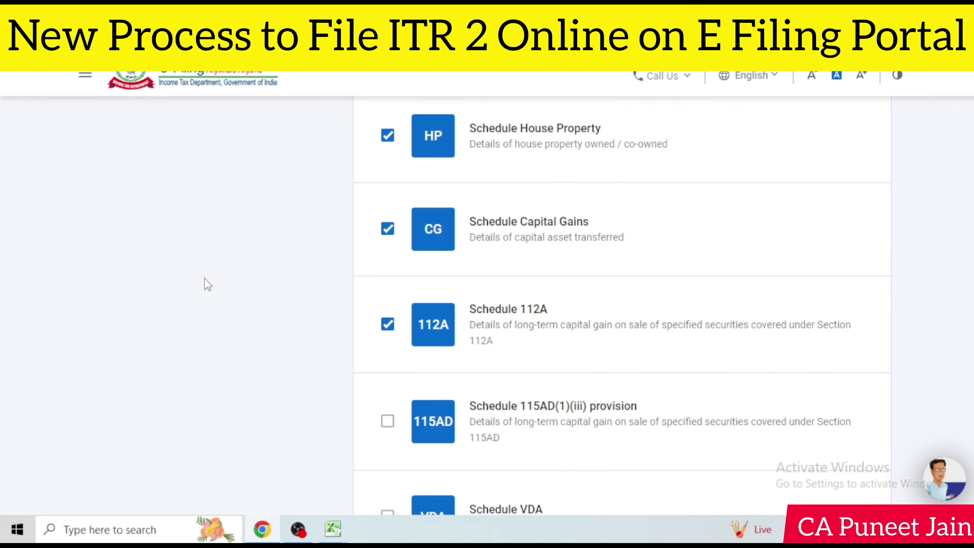
Step: Look over the Deduction schedules, and select all schedules in the Tax category
scroll(204, 278, up, 8)
click(217, 375)
scroll(465, 337, down, 4)
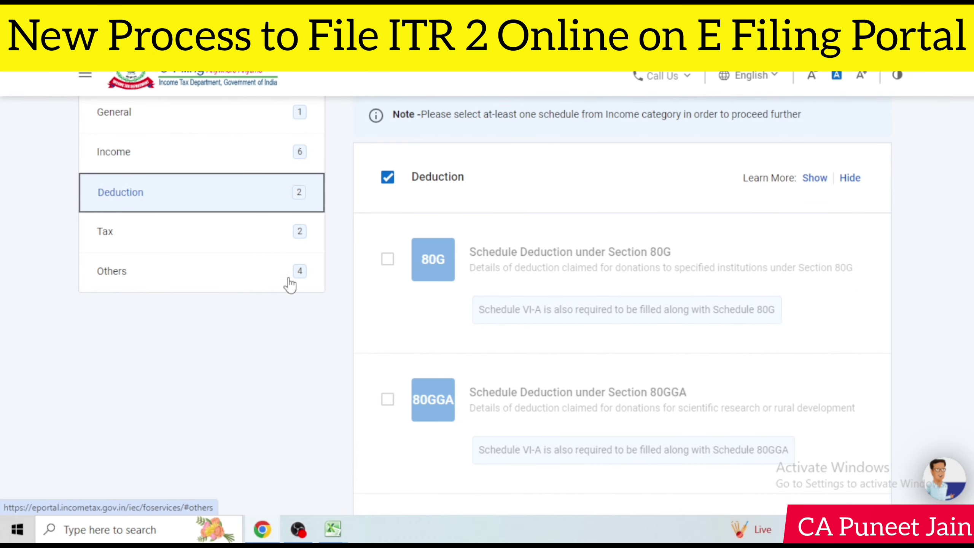
click(272, 238)
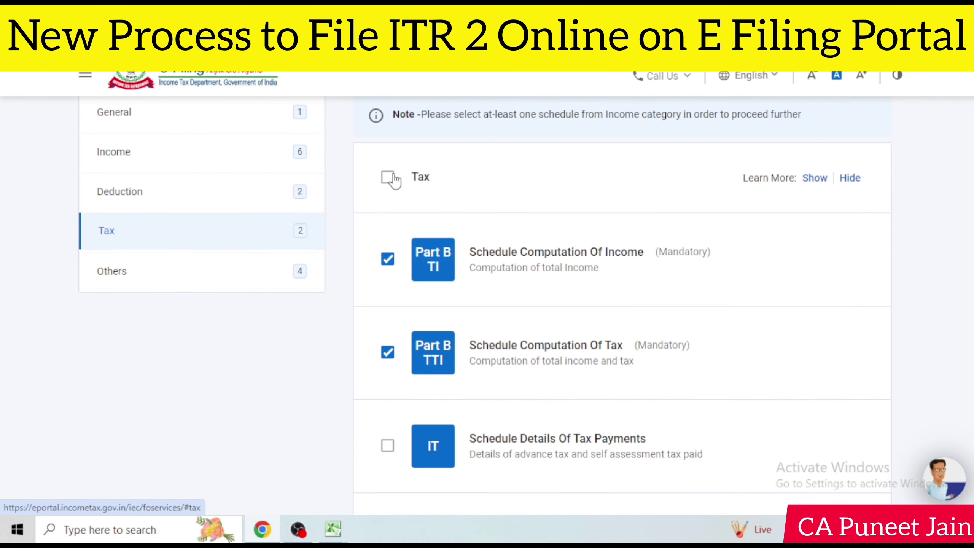
click(387, 177)
scroll(389, 279, down, 2)
scroll(396, 285, down, 4)
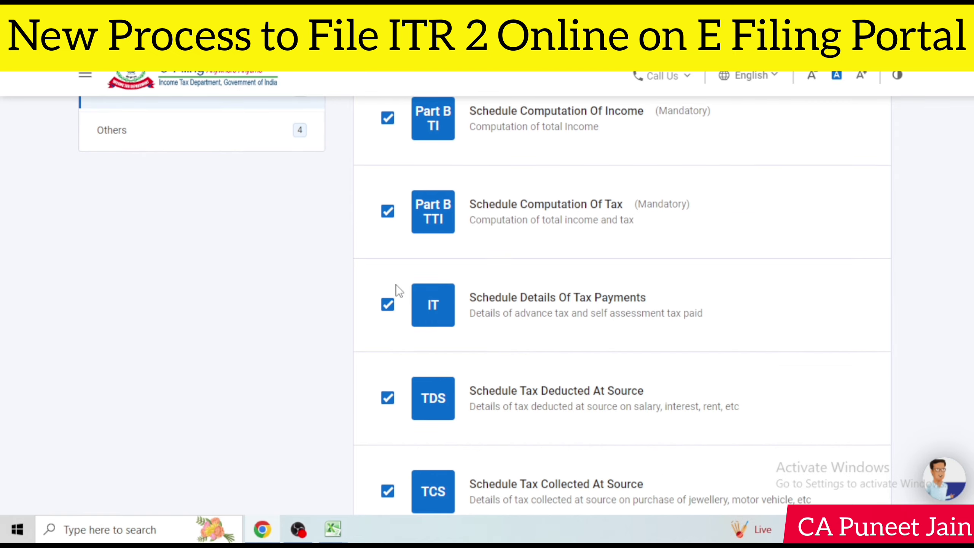
Step: Review the Others schedules, keep the preselected ones and submit the schedule selection
scroll(396, 285, up, 7)
click(234, 351)
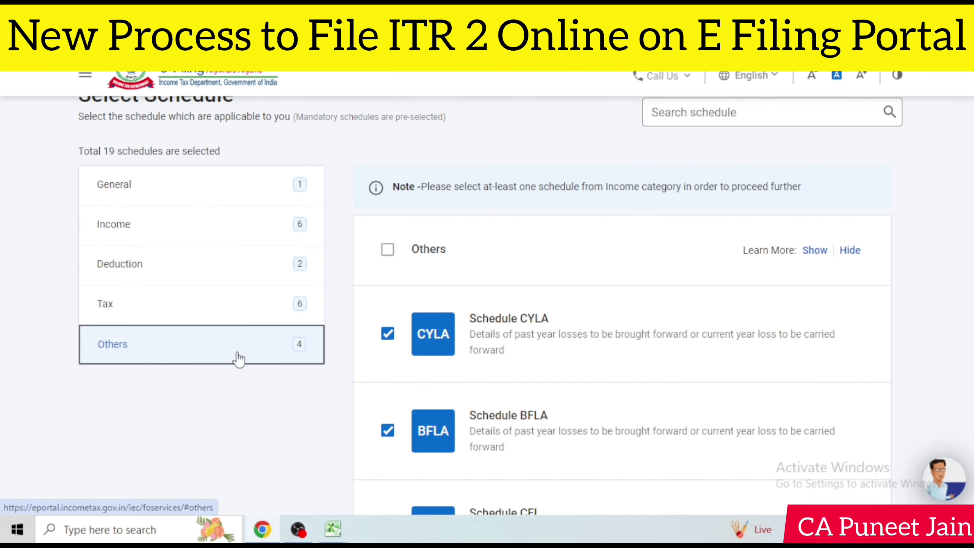
scroll(583, 330, down, 7)
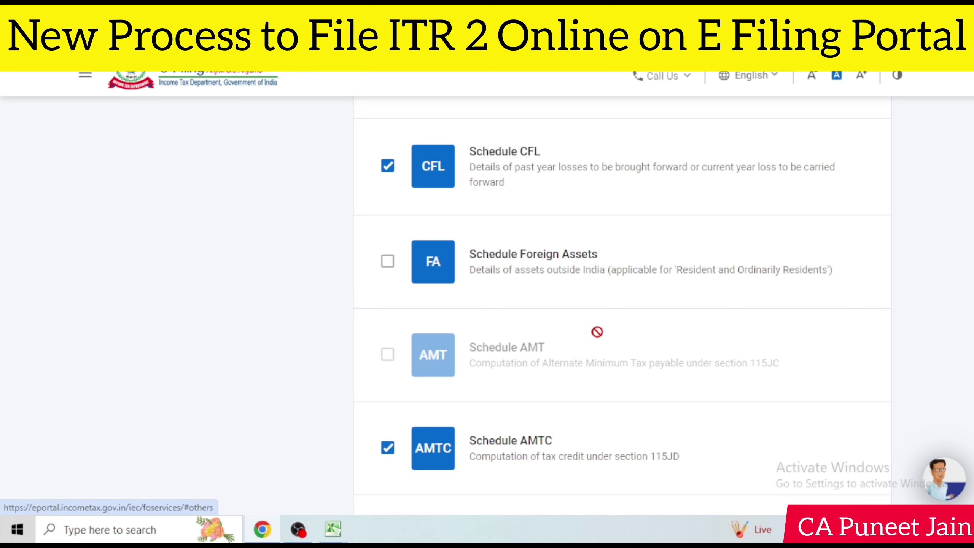
scroll(615, 328, down, 3)
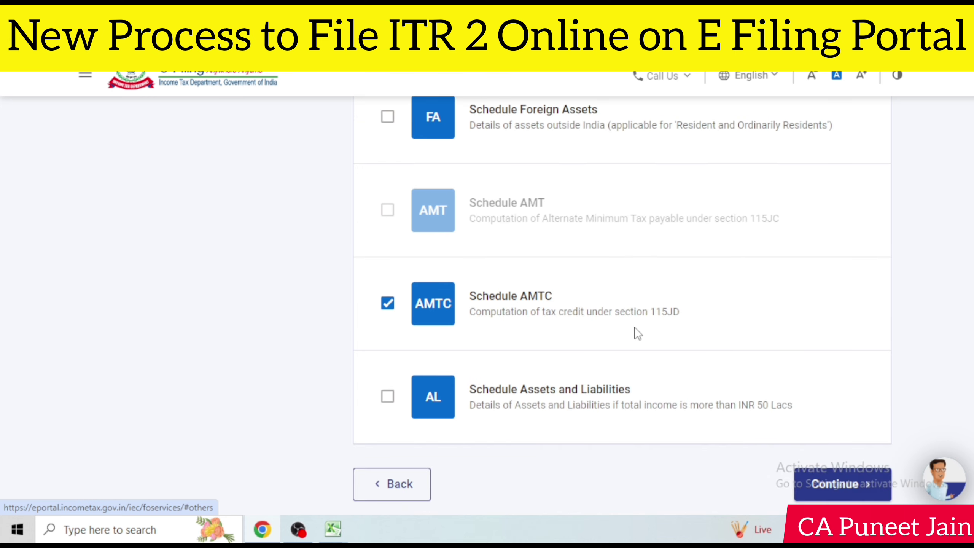
scroll(641, 333, down, 3)
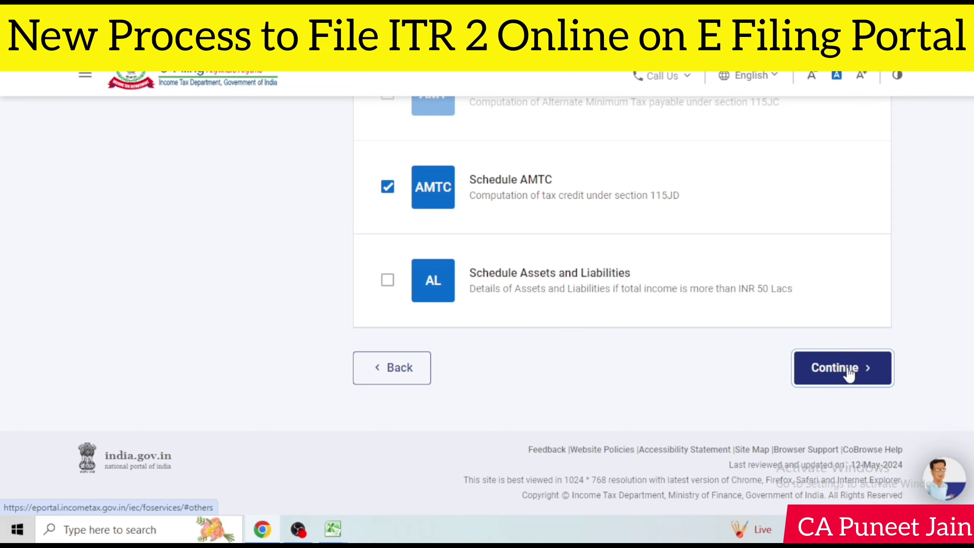
click(834, 369)
click(651, 367)
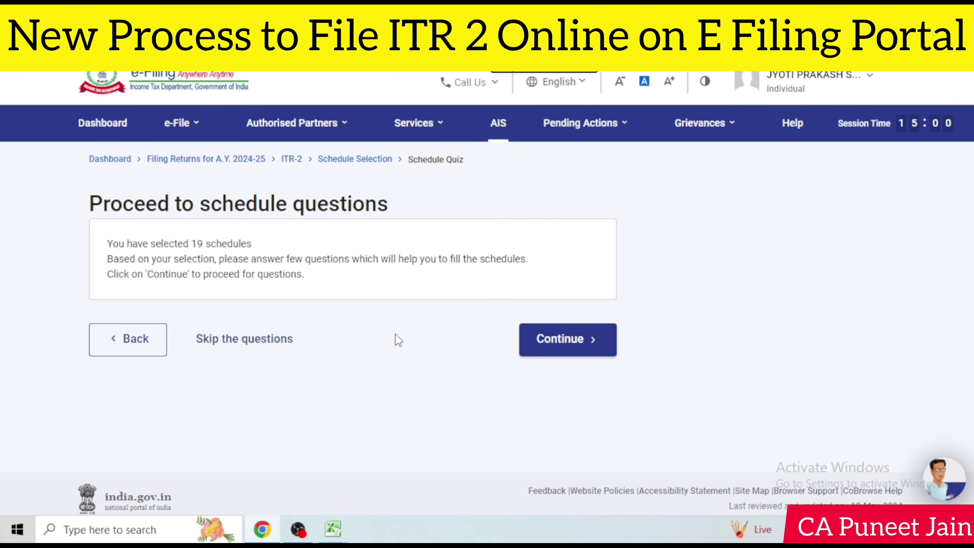
Step: Proceed to the schedule questions and keep No for opting out of the new tax regime
click(542, 348)
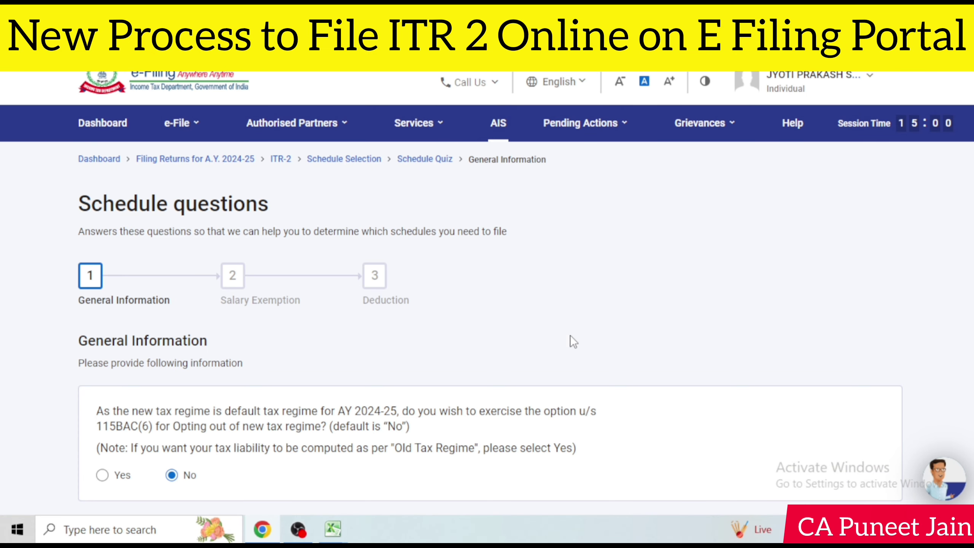
scroll(570, 335, down, 3)
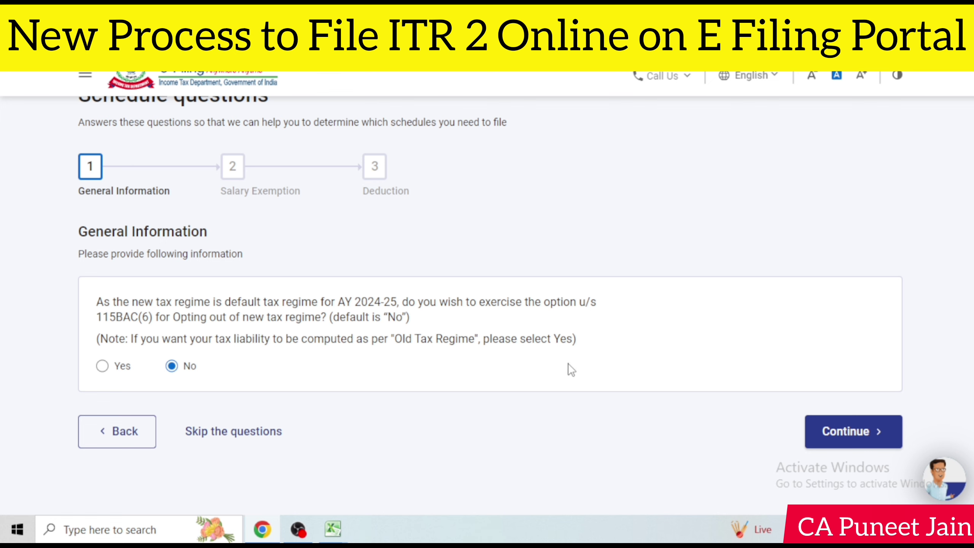
click(822, 424)
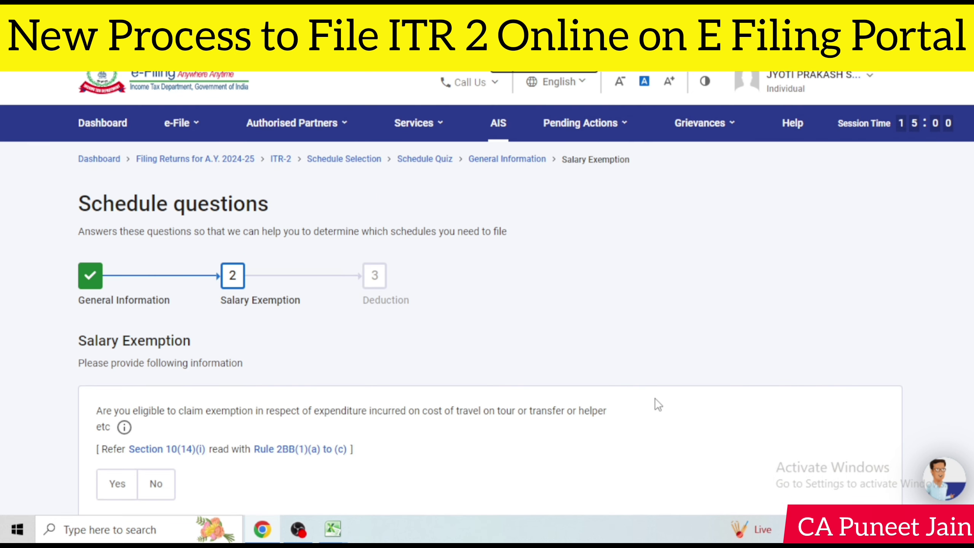
Step: Look through the Salary Exemption questions and continue without answering them
scroll(648, 411, down, 5)
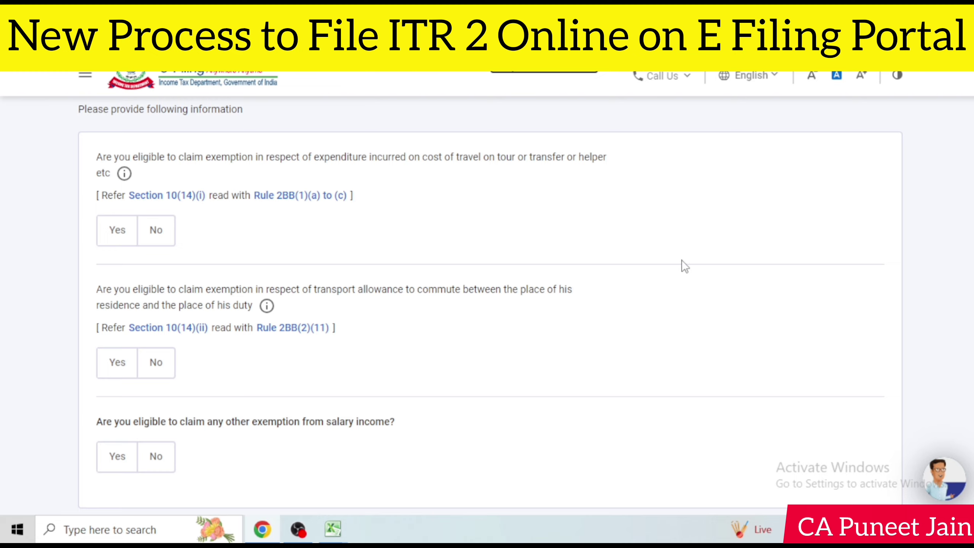
scroll(681, 266, down, 5)
scroll(681, 266, up, 5)
scroll(410, 199, up, 5)
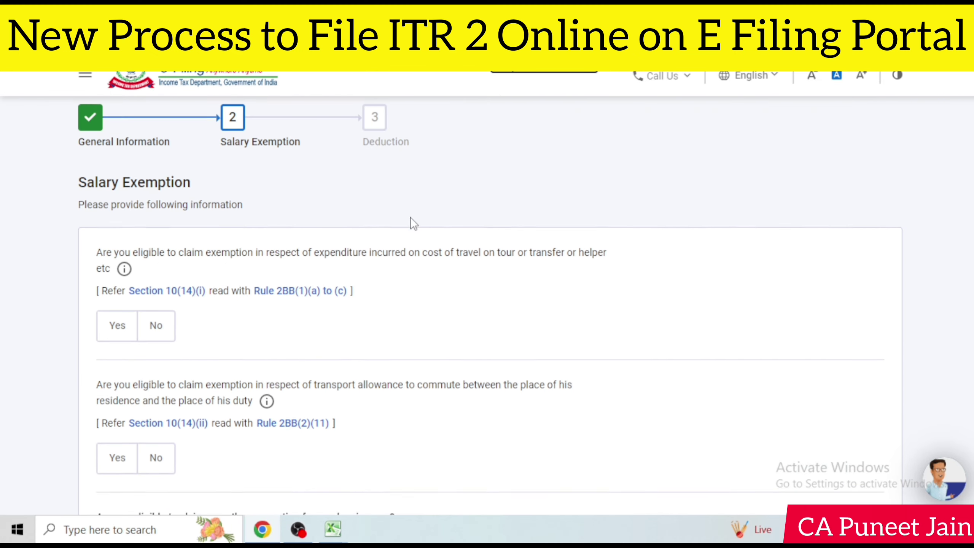
scroll(413, 220, down, 10)
click(850, 307)
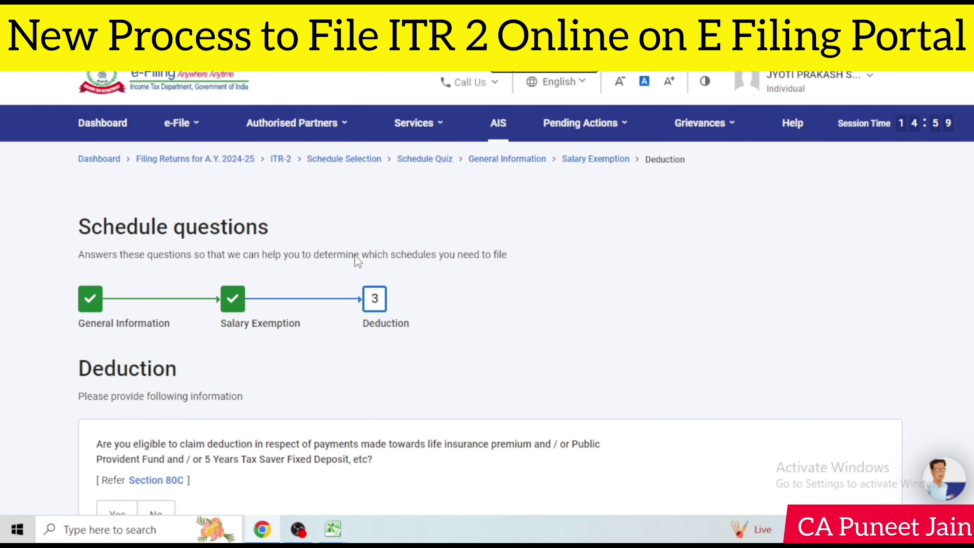
Step: Leave the Section 80C and 80CCD(2) deduction questions unanswered and continue to the return's schedule list
scroll(533, 233, down, 5)
scroll(788, 357, down, 5)
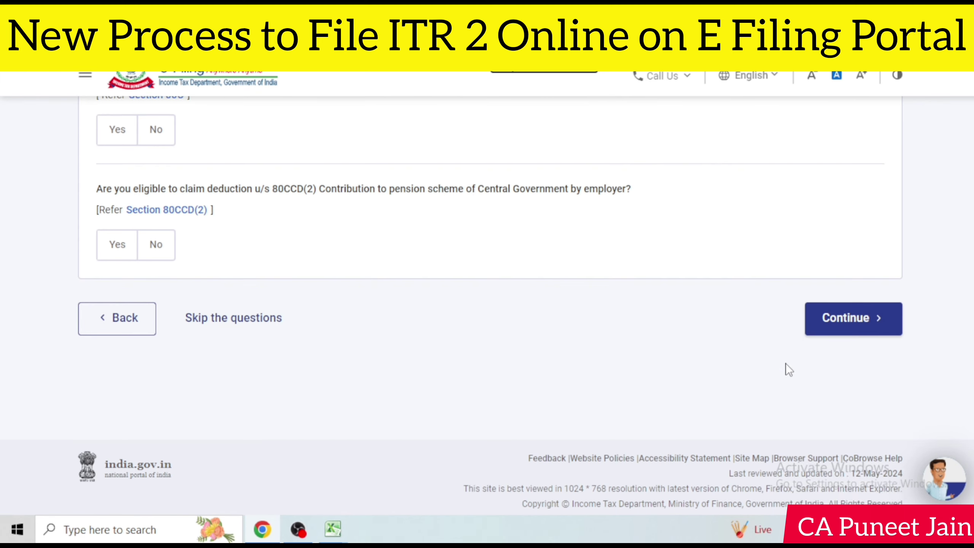
click(858, 325)
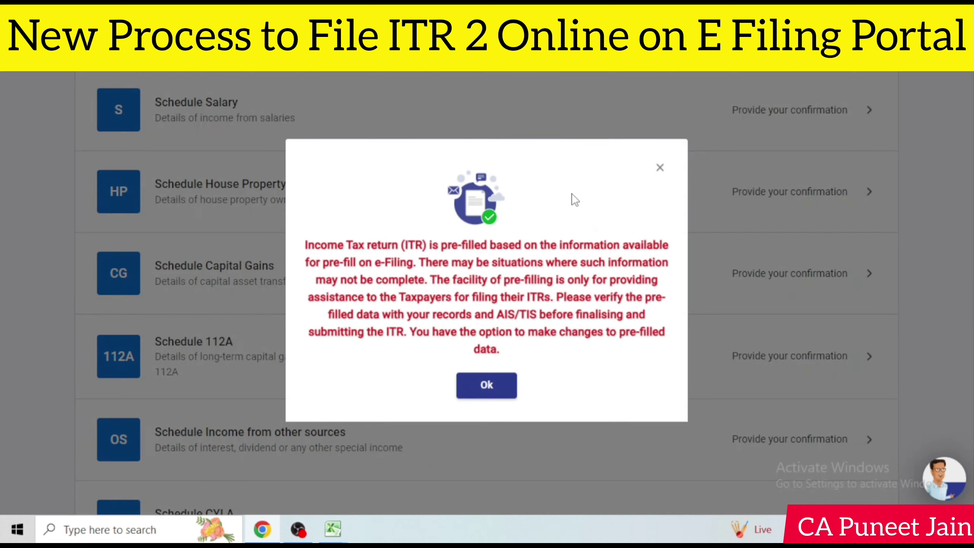
Step: Acknowledge the pre-filled data notice and look through the schedules listed in the Schedules Summary
click(485, 388)
scroll(611, 333, down, 6)
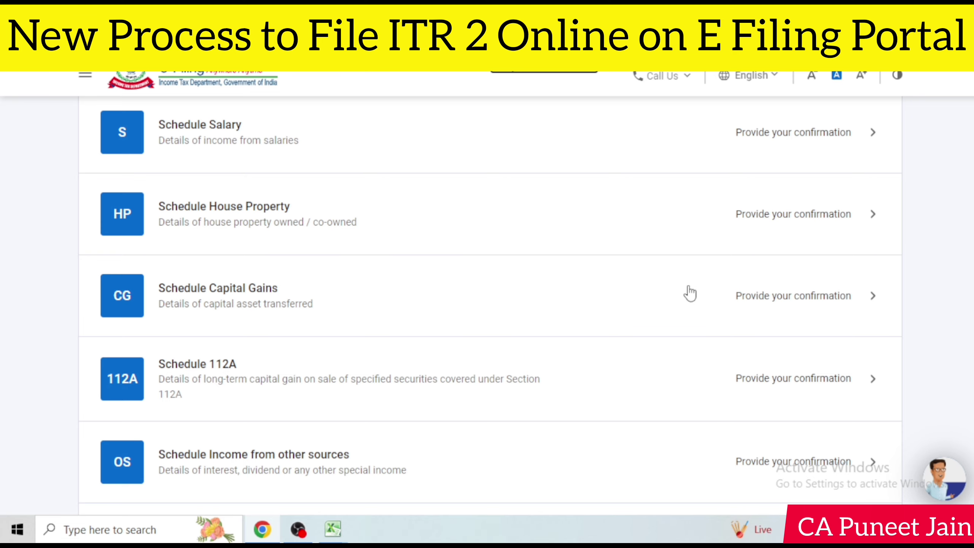
scroll(690, 293, down, 4)
scroll(690, 293, down, 2)
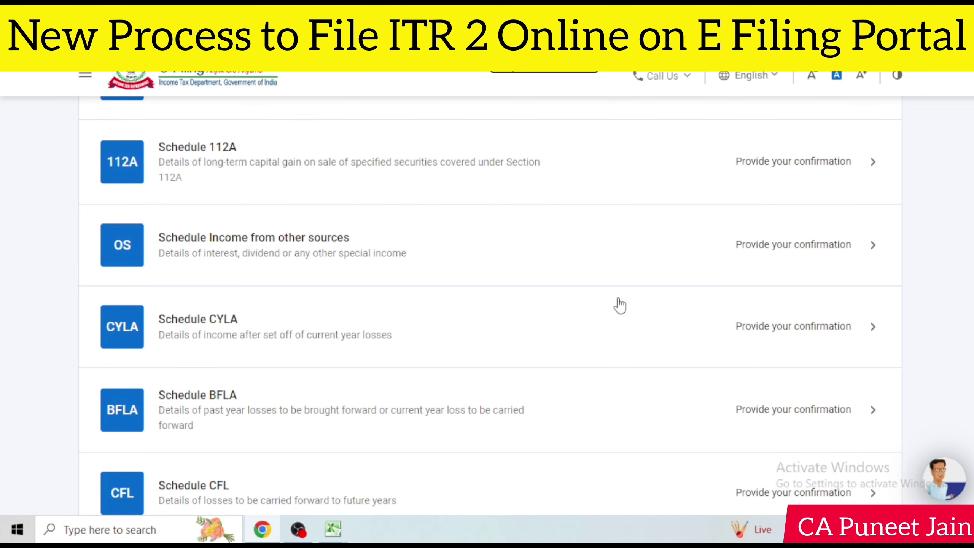
scroll(626, 284, up, 2)
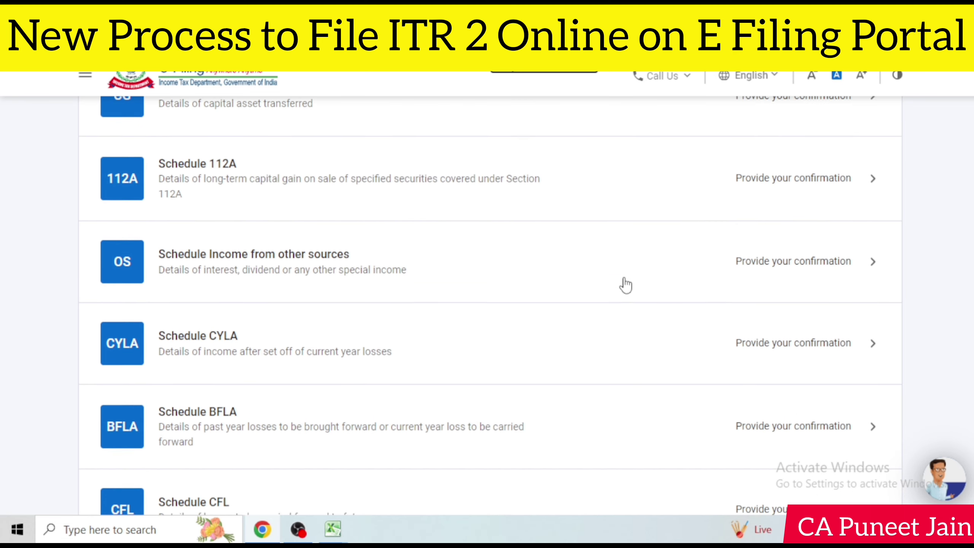
scroll(626, 284, up, 5)
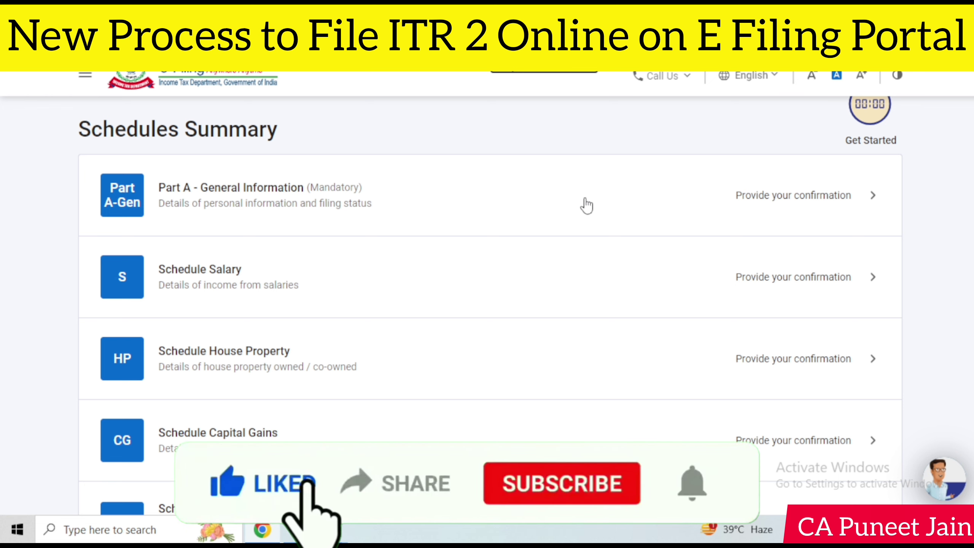
click(298, 529)
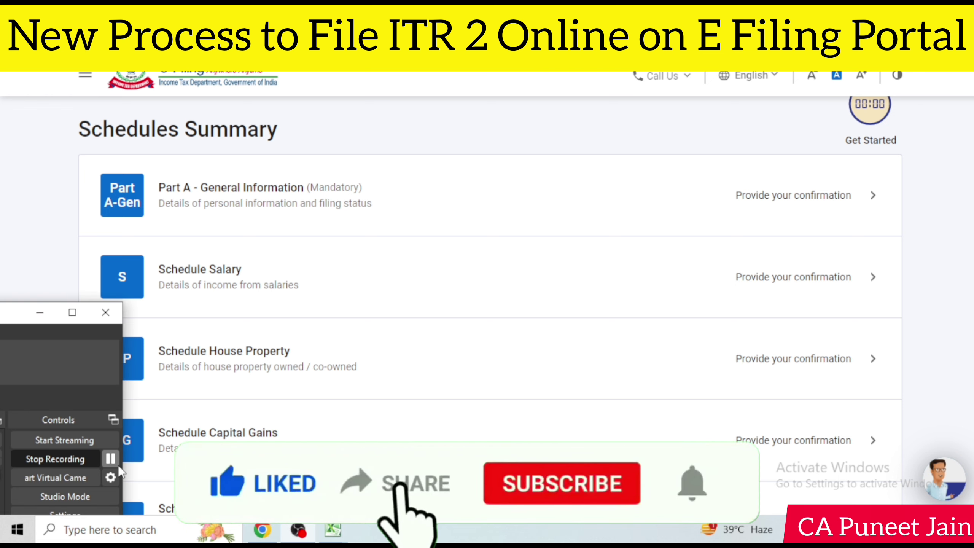
click(110, 458)
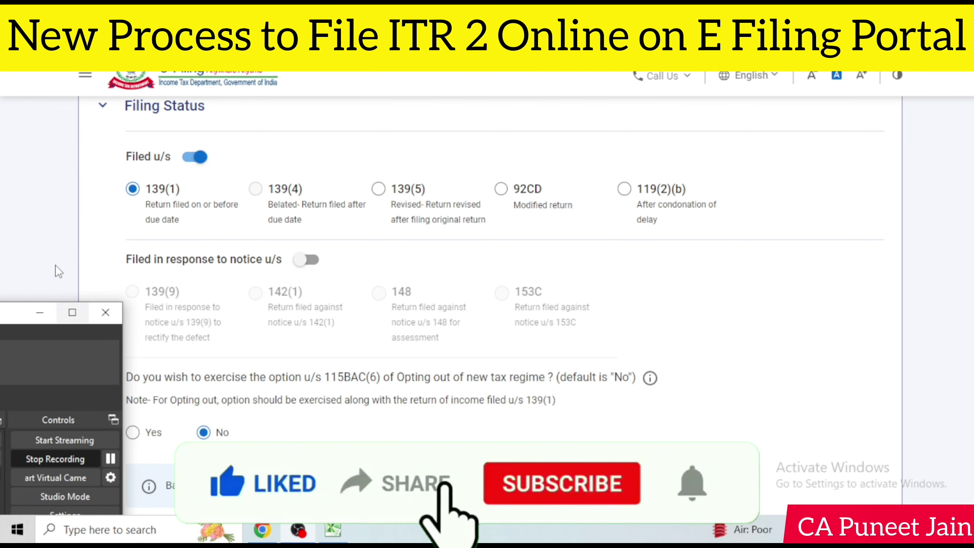
click(50, 254)
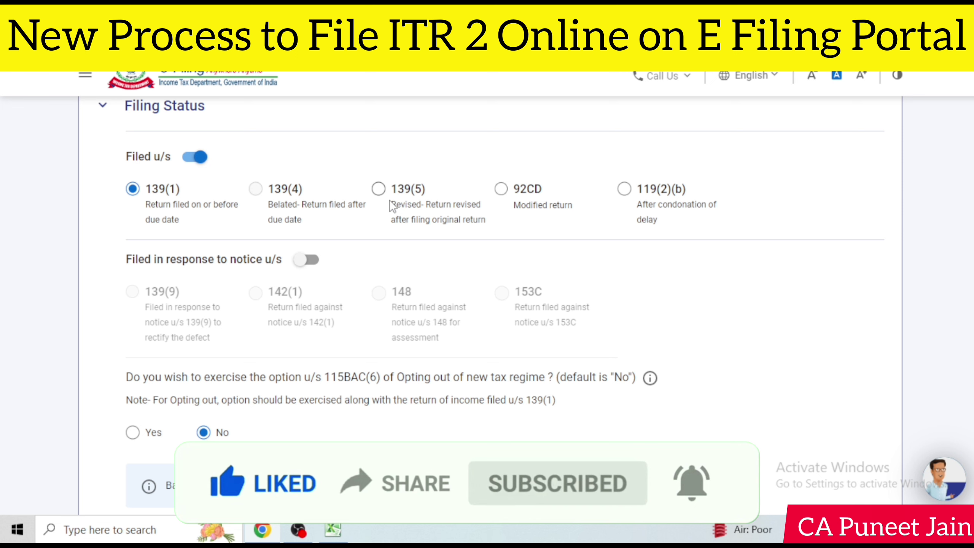
Step: Review the Filing Status section, from the filing section and tax regime choices to the seventh proviso answers
scroll(392, 205, down, 2)
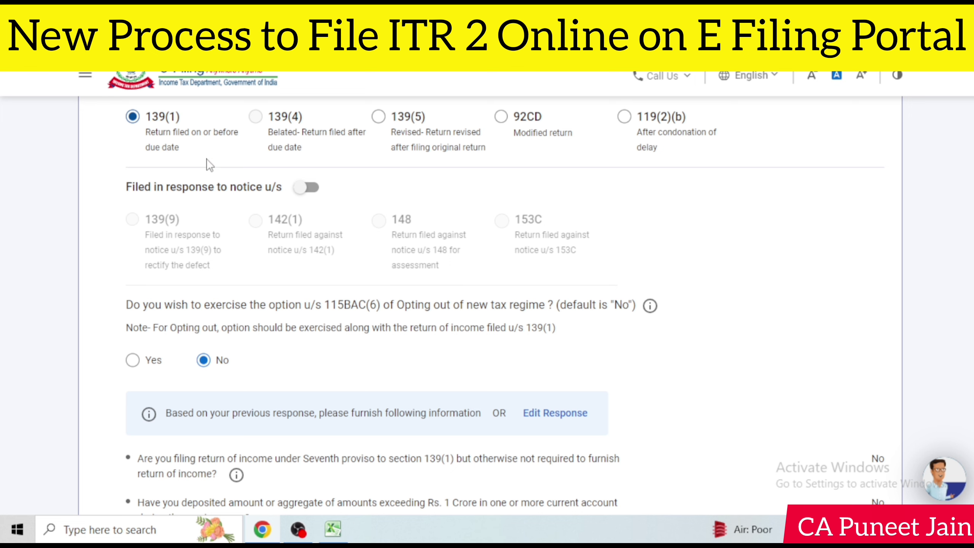
scroll(420, 311, down, 2)
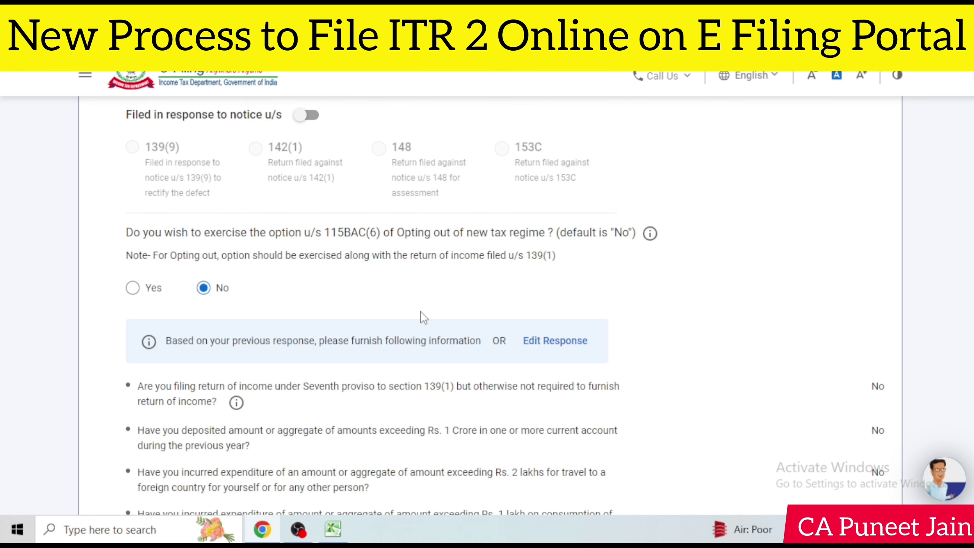
scroll(405, 299, down, 6)
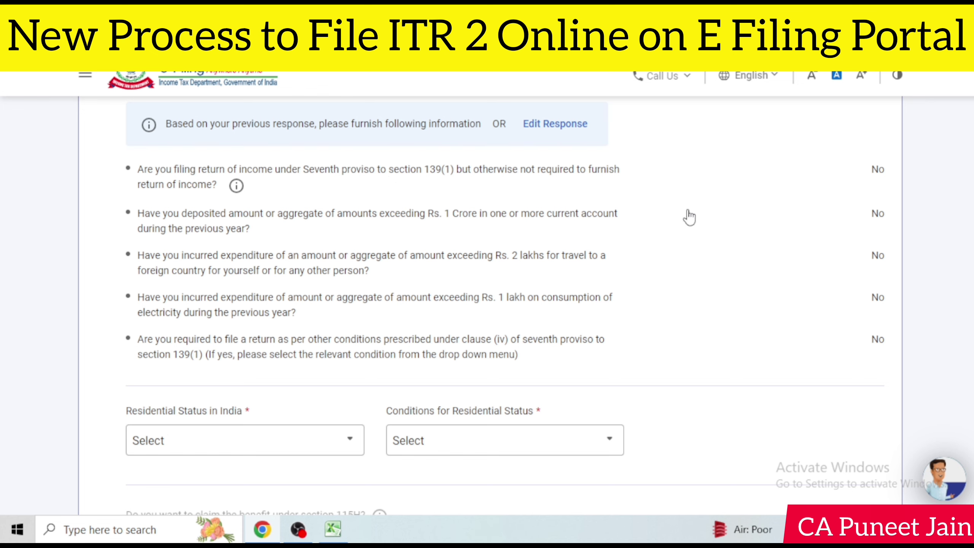
scroll(607, 216, down, 2)
scroll(606, 216, up, 4)
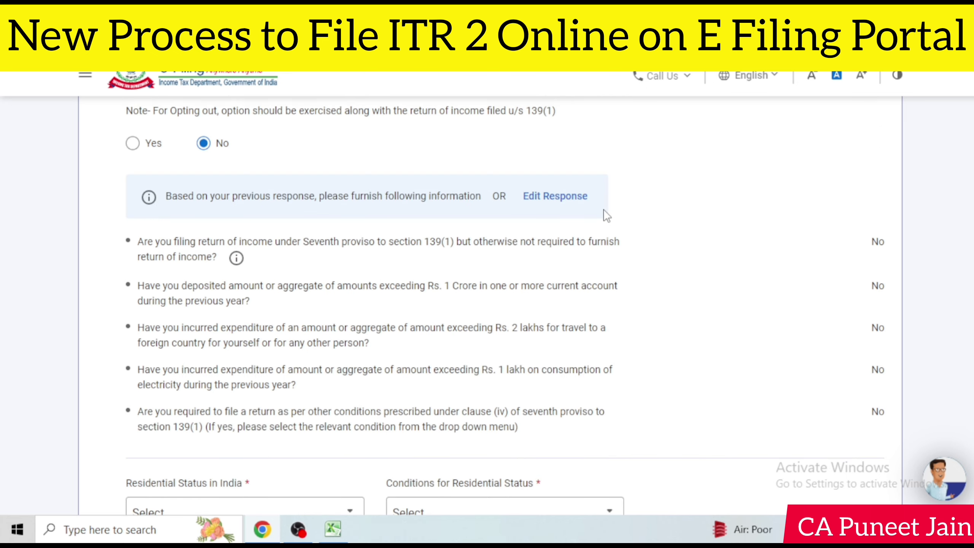
scroll(606, 216, down, 2)
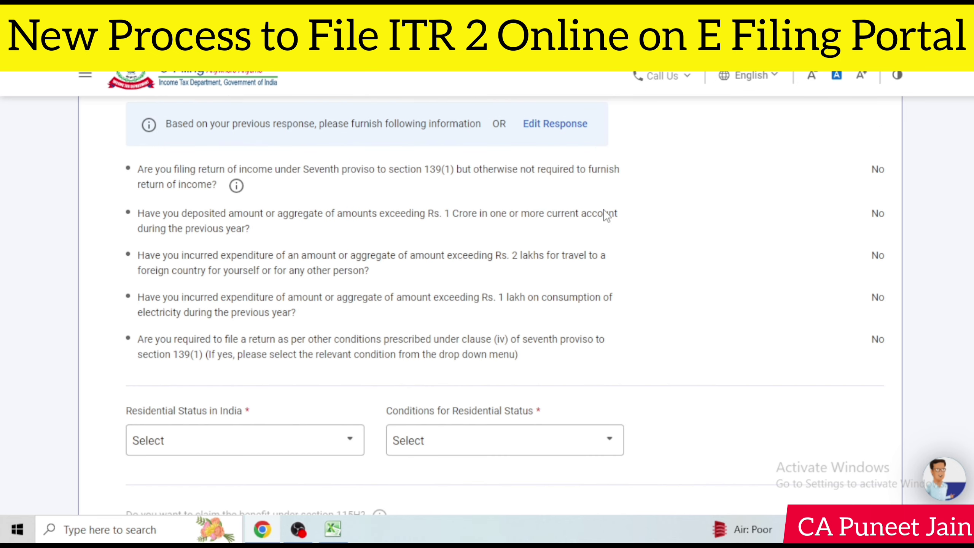
scroll(752, 156, down, 2)
scroll(405, 317, down, 2)
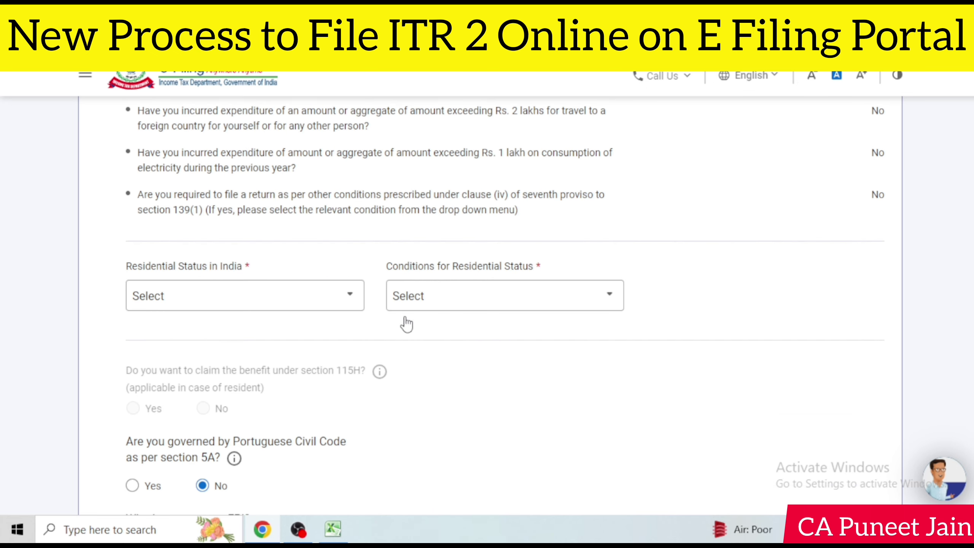
Step: Set the residential status to Resident, with the condition of being in India for 182 days or more during the previous year
click(282, 298)
click(226, 367)
click(467, 305)
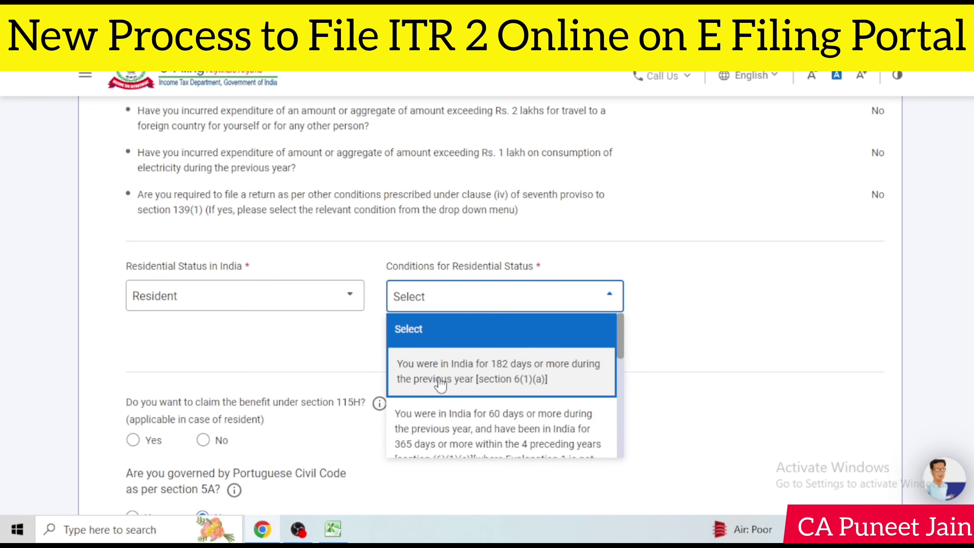
click(443, 385)
scroll(443, 384, down, 2)
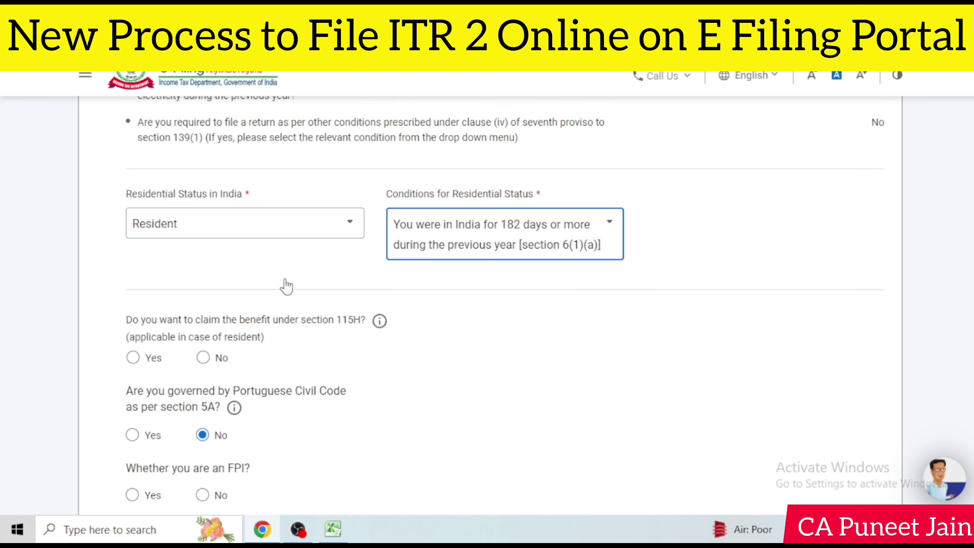
scroll(510, 318, down, 2)
click(470, 179)
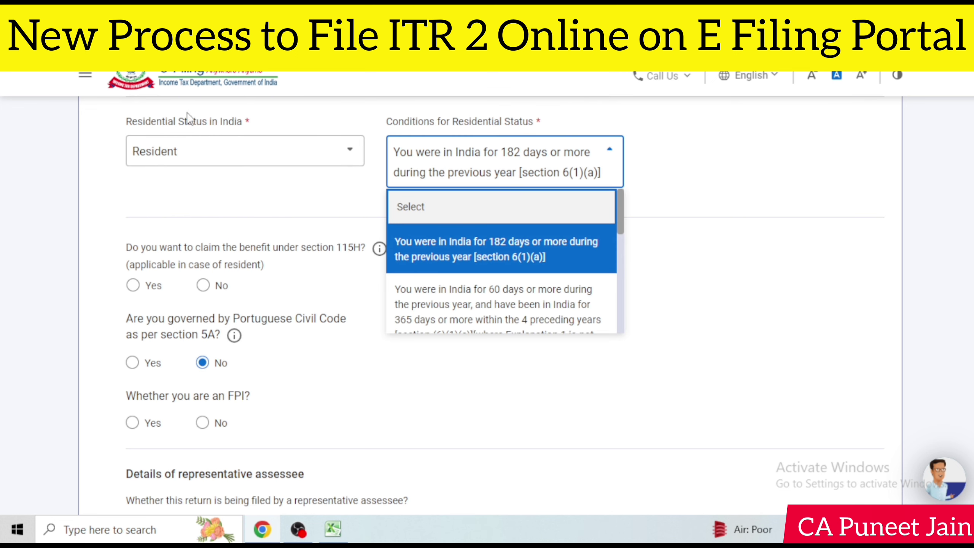
click(190, 152)
click(500, 317)
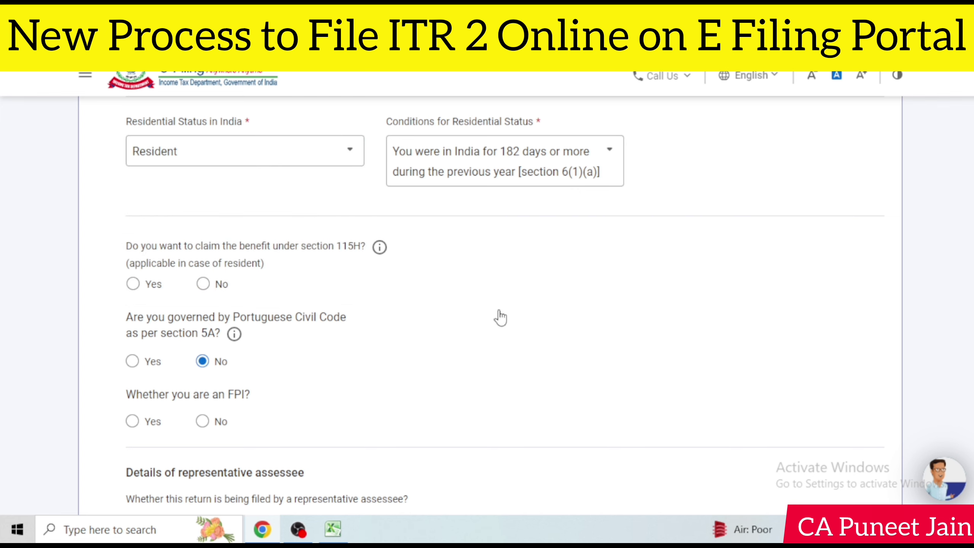
Step: Answer No for the section 115H benefit, FPI status, company directorship and unlisted equity shares
scroll(498, 317, down, 2)
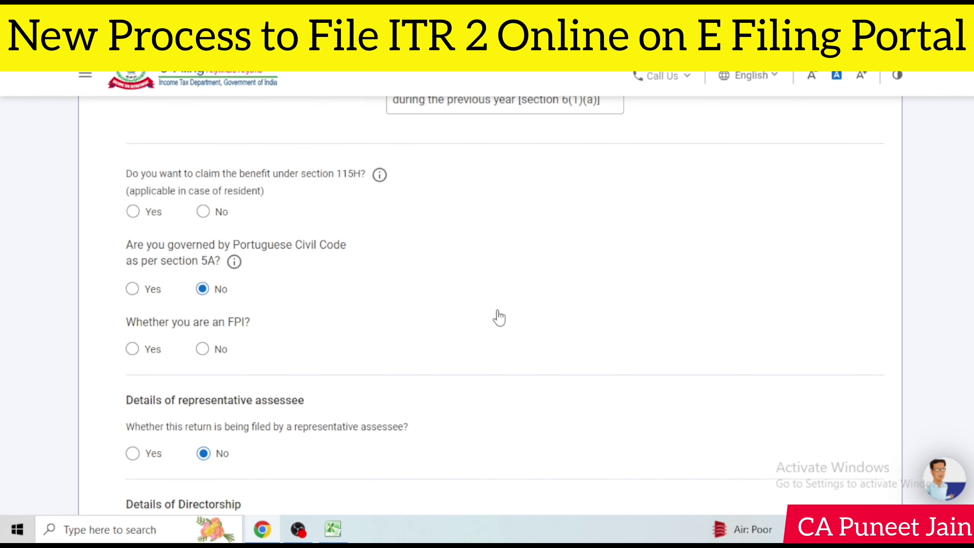
click(202, 212)
scroll(326, 217, down, 2)
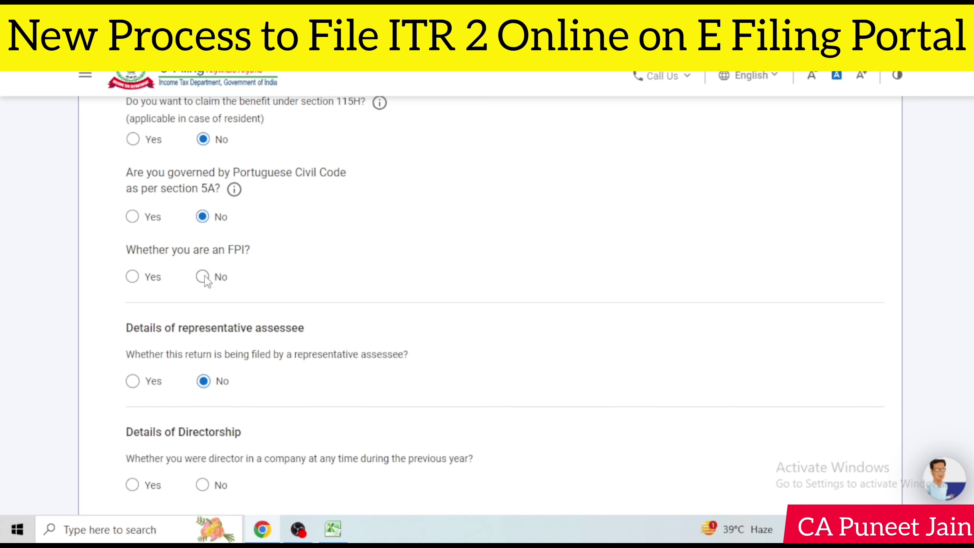
click(202, 276)
scroll(250, 192, down, 6)
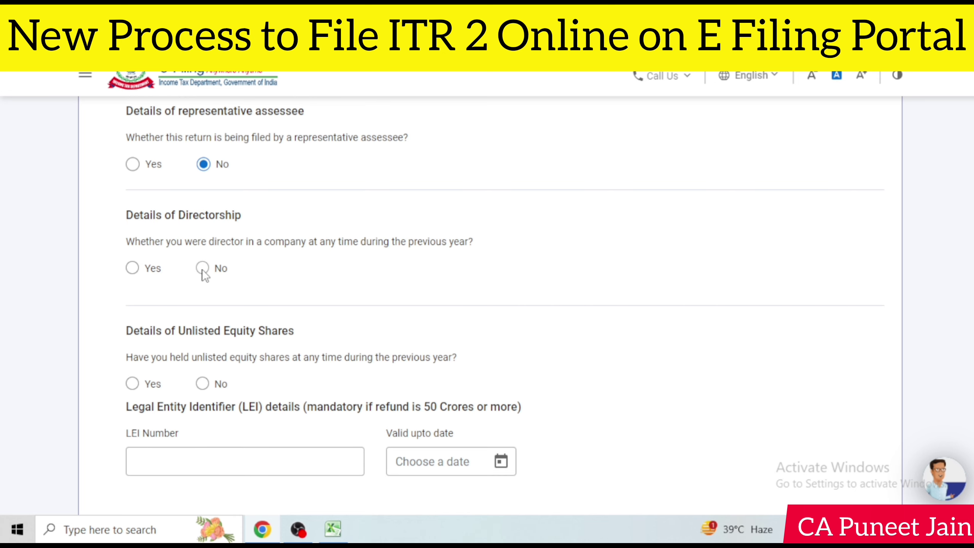
click(202, 268)
scroll(210, 265, down, 2)
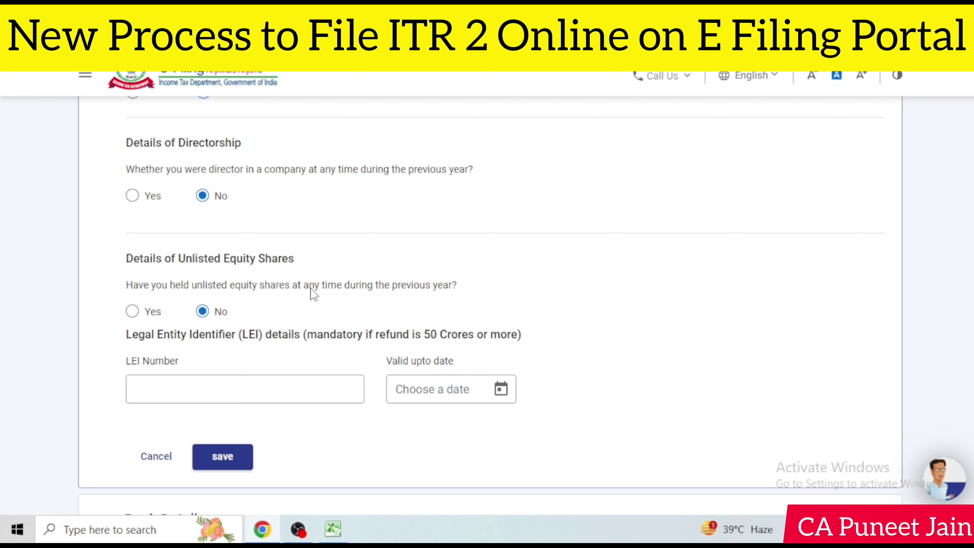
Step: Save the Filing Status section and confirm Part A - General Information
scroll(379, 286, down, 2)
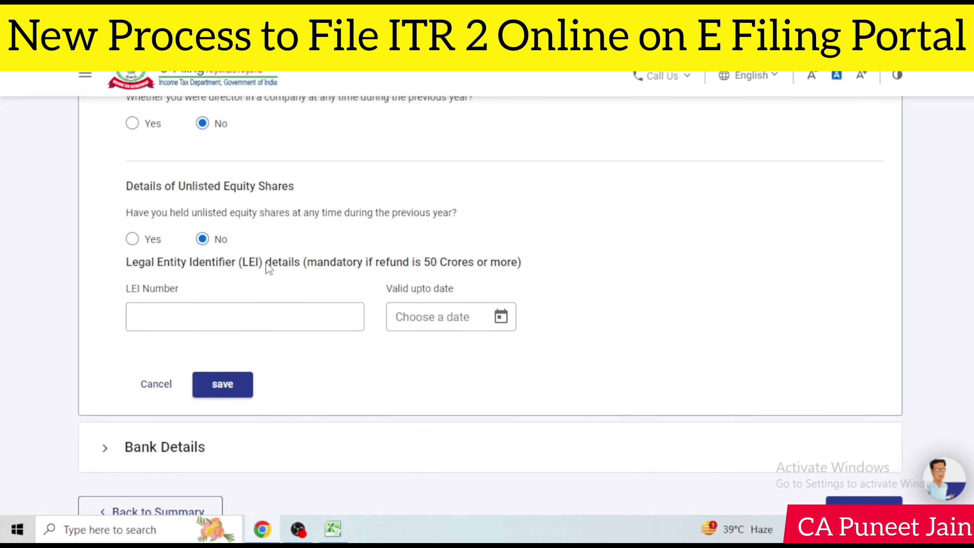
click(222, 384)
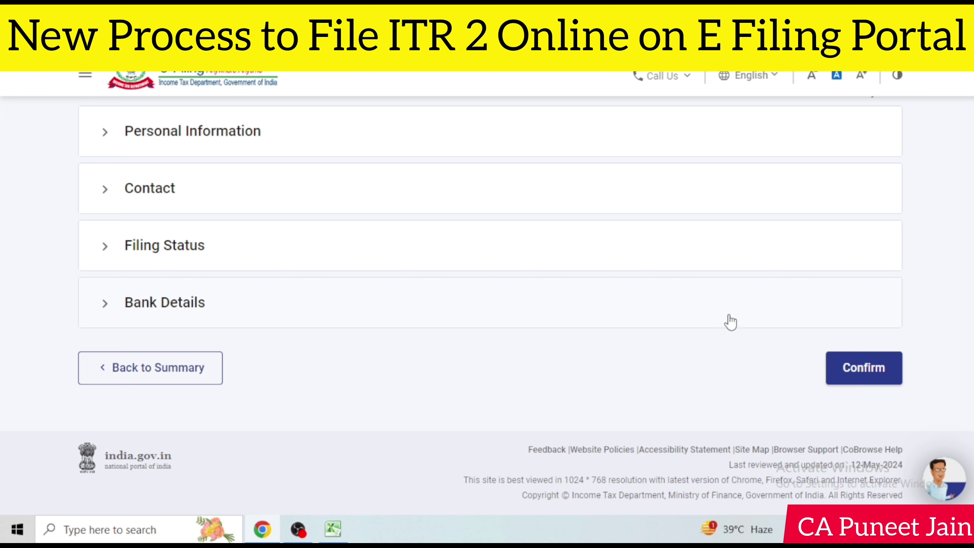
click(887, 372)
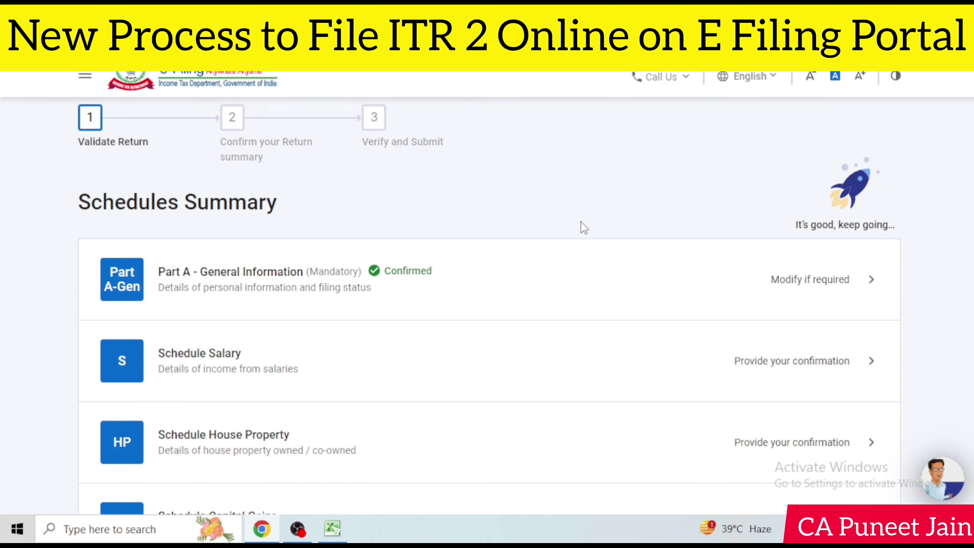
Step: Open Schedule Salary and start adding an employer under Gross Salary
click(805, 361)
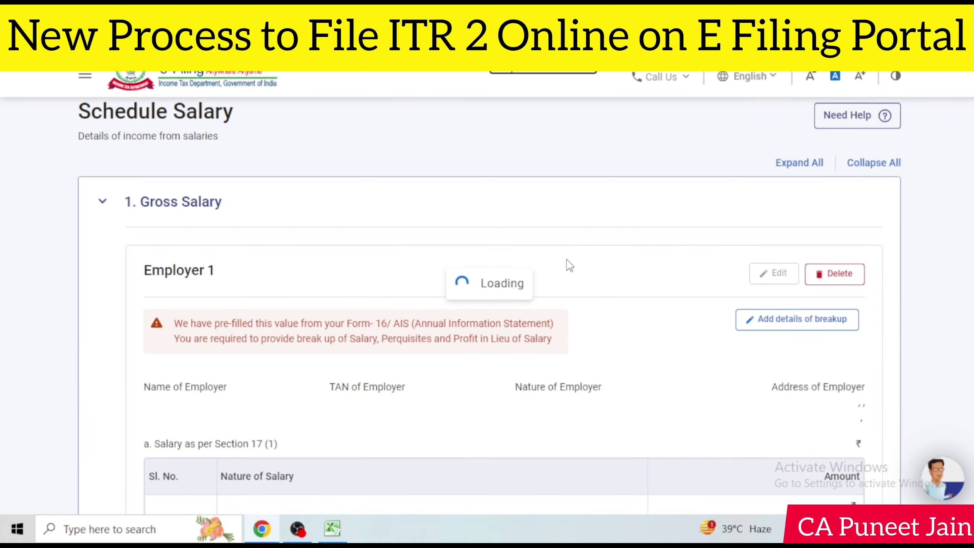
scroll(566, 267, down, 2)
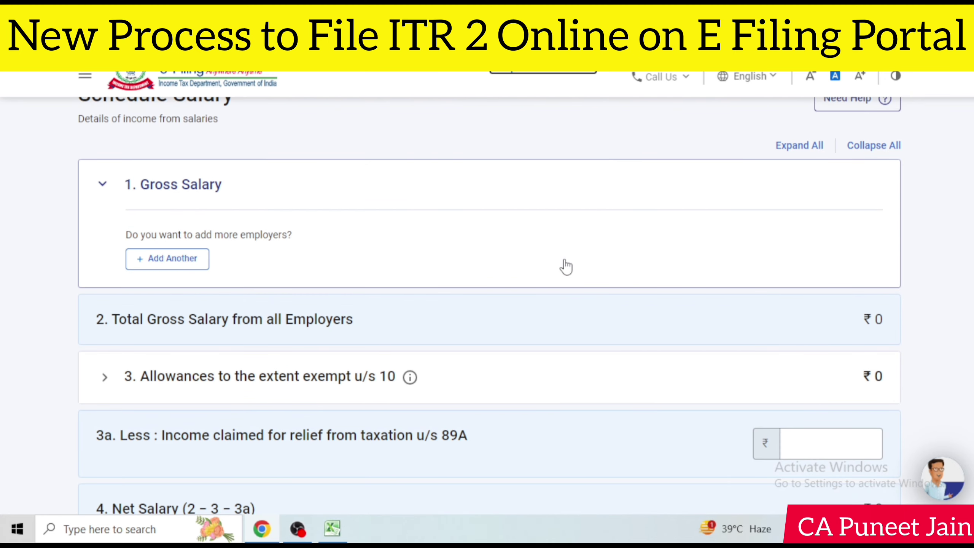
scroll(566, 266, down, 2)
click(197, 196)
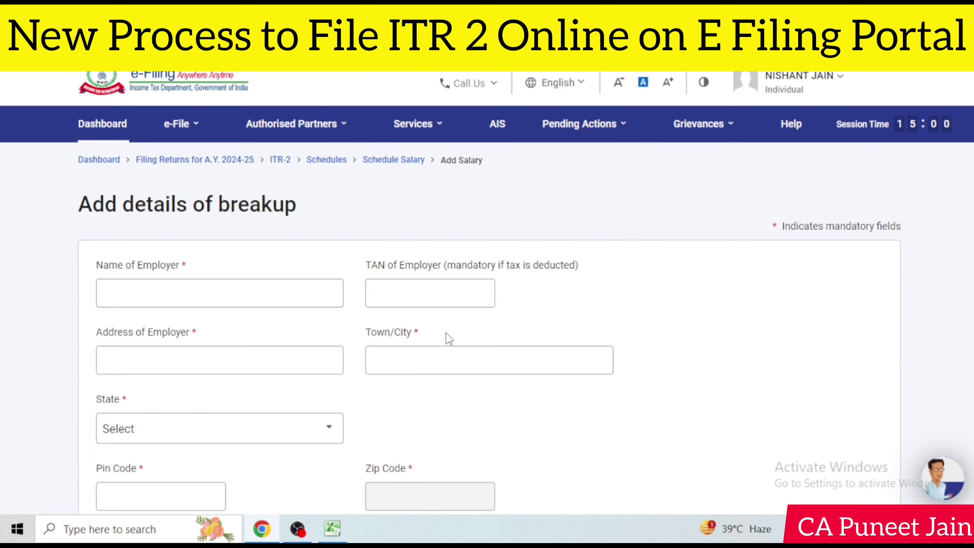
Step: Leave the employer's name and address fields blank and set Nature of Employer to Others
scroll(523, 319, down, 1)
scroll(523, 318, down, 2)
click(291, 249)
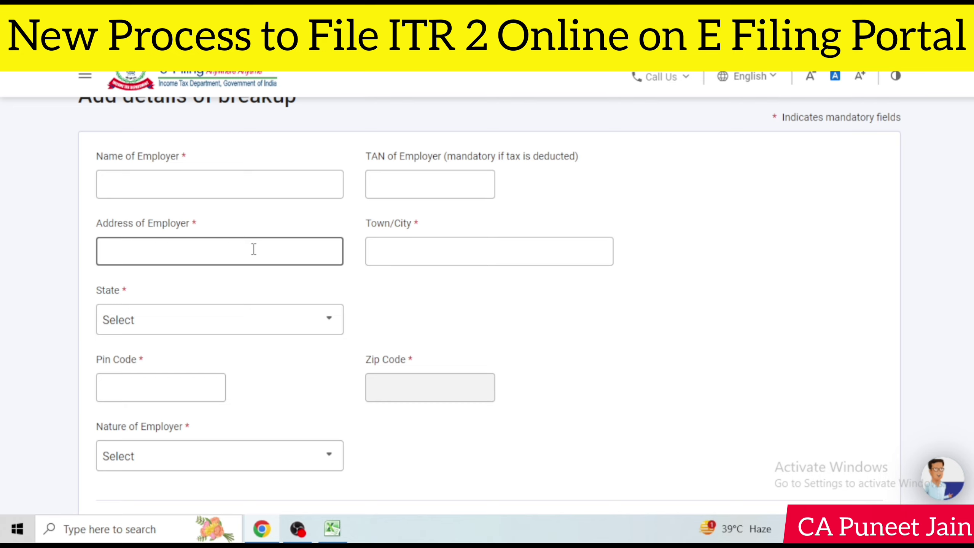
scroll(253, 249, down, 5)
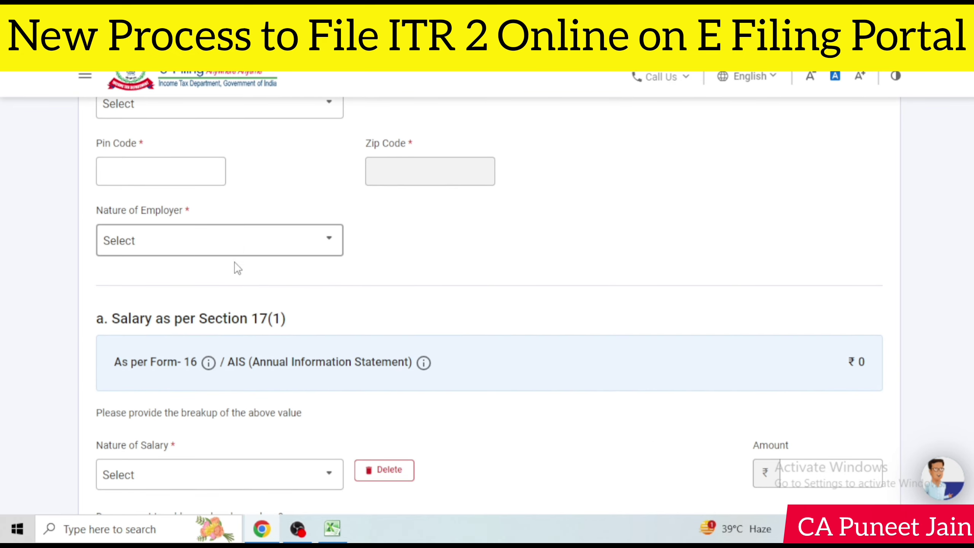
click(239, 244)
scroll(238, 291, down, 2)
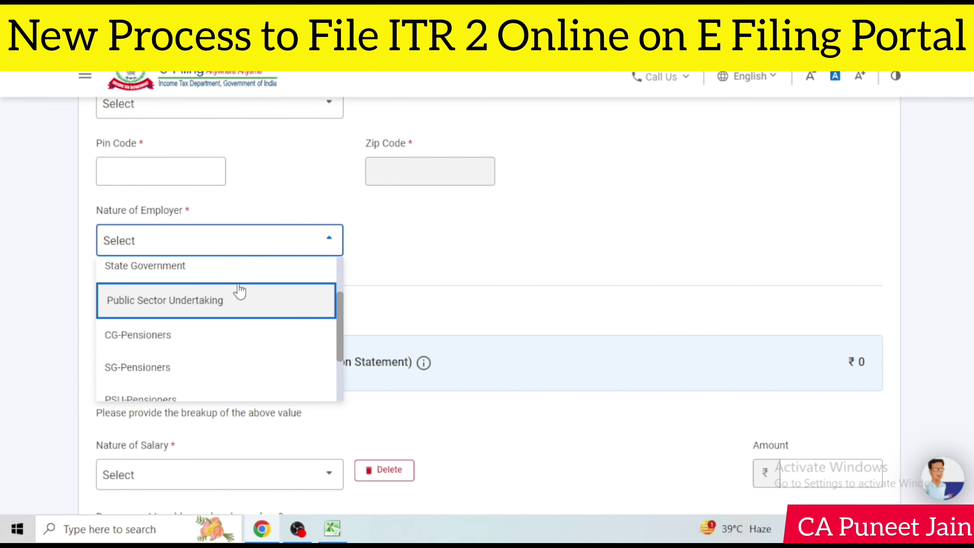
scroll(240, 291, up, 2)
scroll(259, 291, down, 5)
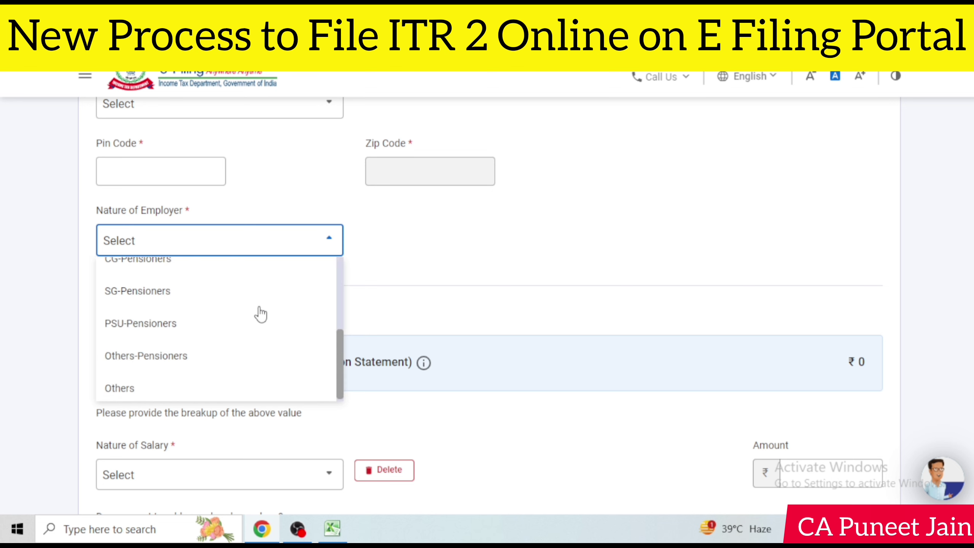
click(205, 389)
Step: Look through the Nature of Salary options for the breakup of salary as per Section 17(1)
scroll(370, 288, down, 2)
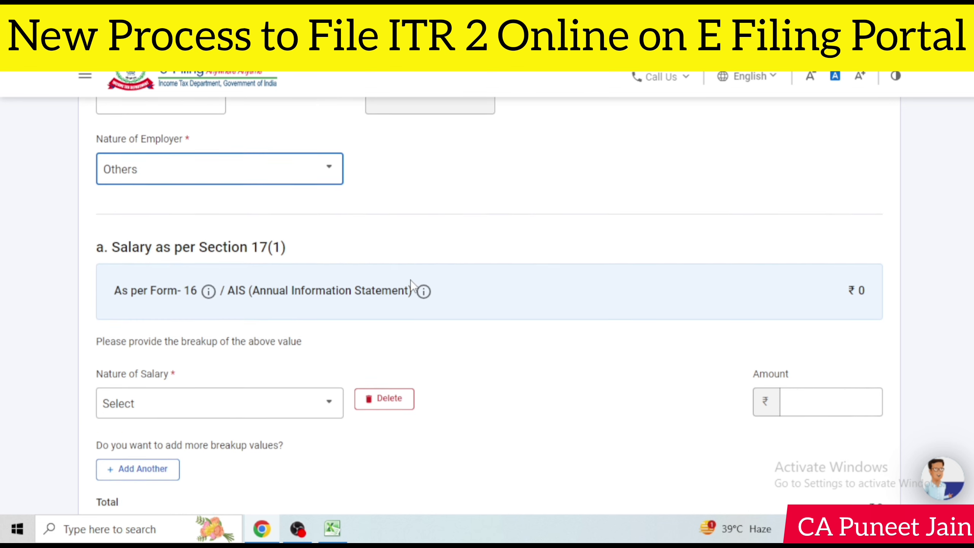
scroll(266, 347, down, 4)
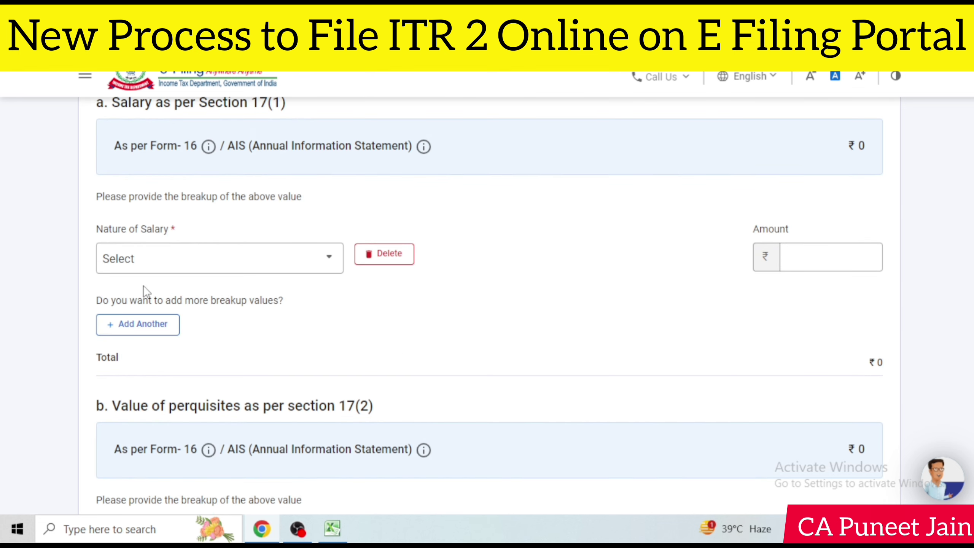
click(217, 254)
scroll(218, 254, down, 2)
scroll(228, 289, down, 5)
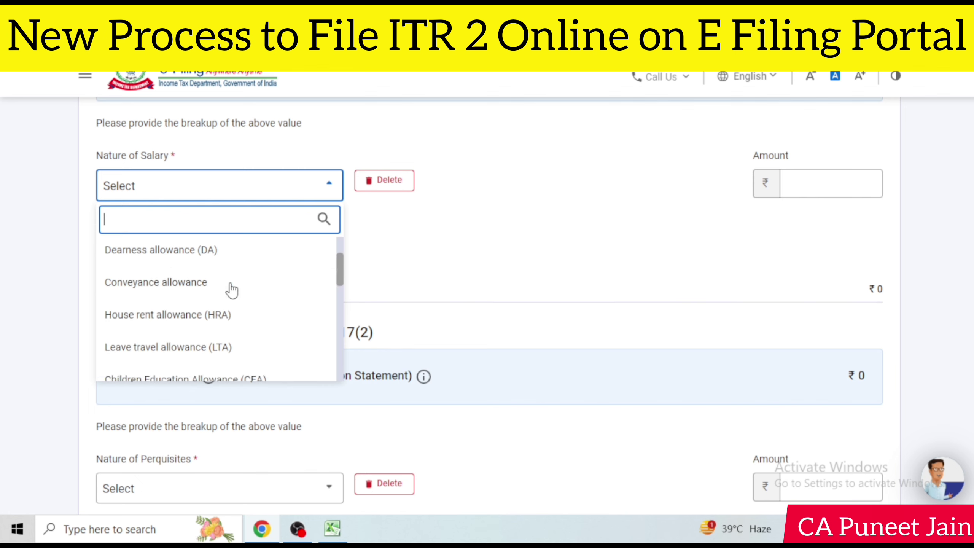
scroll(260, 293, up, 6)
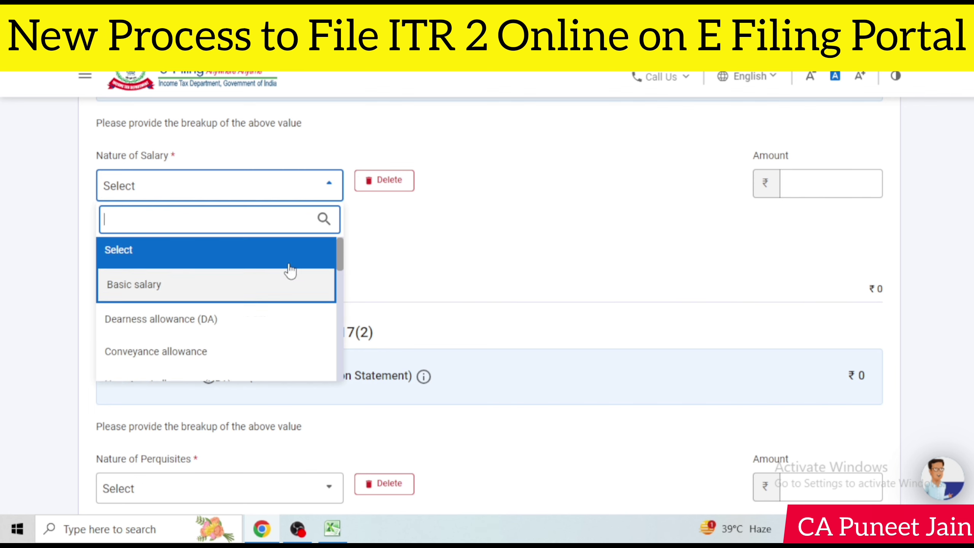
click(410, 272)
scroll(402, 268, up, 2)
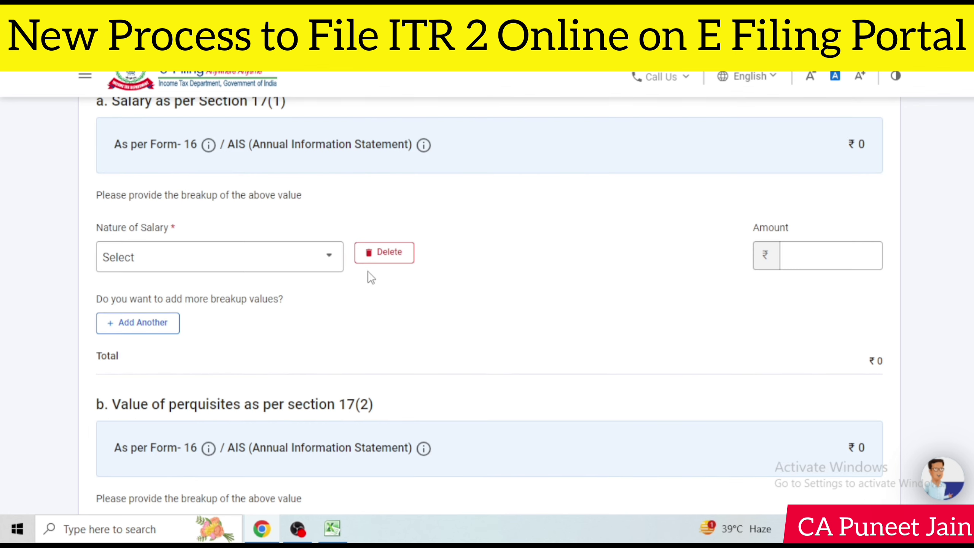
Step: Set the Section 17(1) salary breakup to Basic salary with an amount of 1000000
click(218, 268)
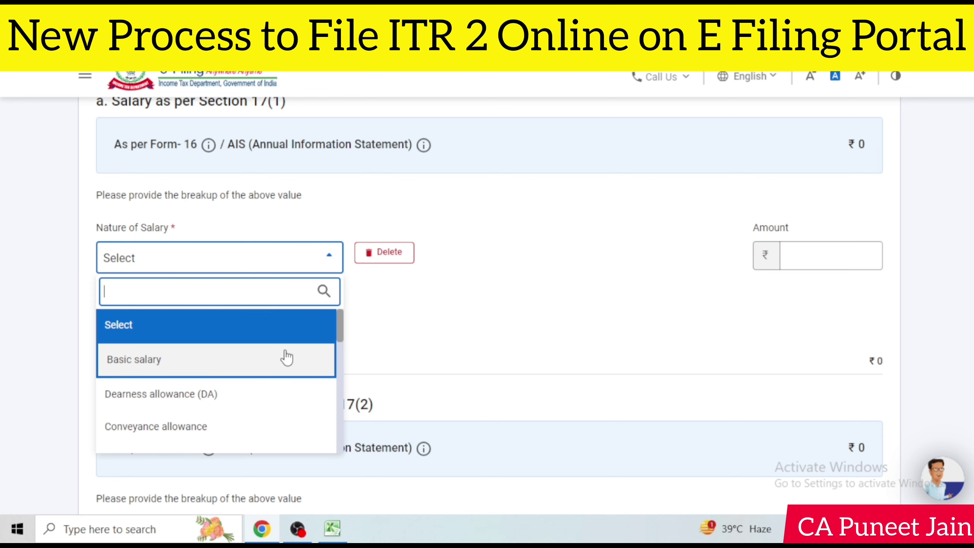
click(286, 350)
scroll(576, 307, down, 2)
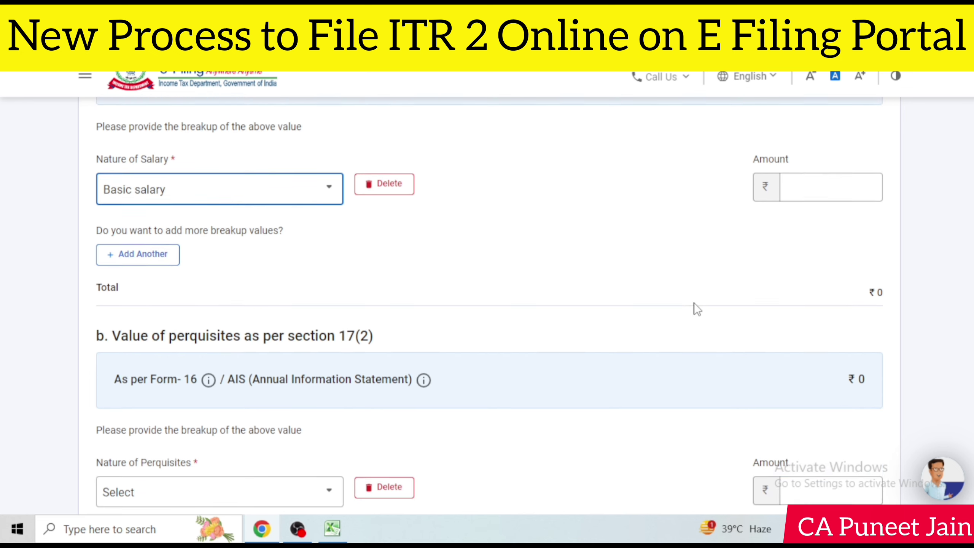
click(823, 183)
text(1000000)
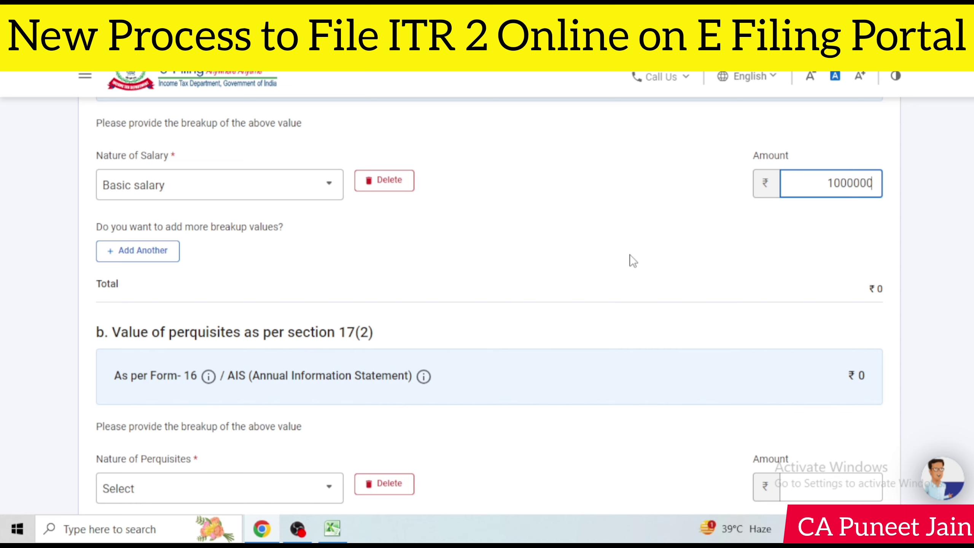
click(704, 203)
scroll(691, 144, down, 3)
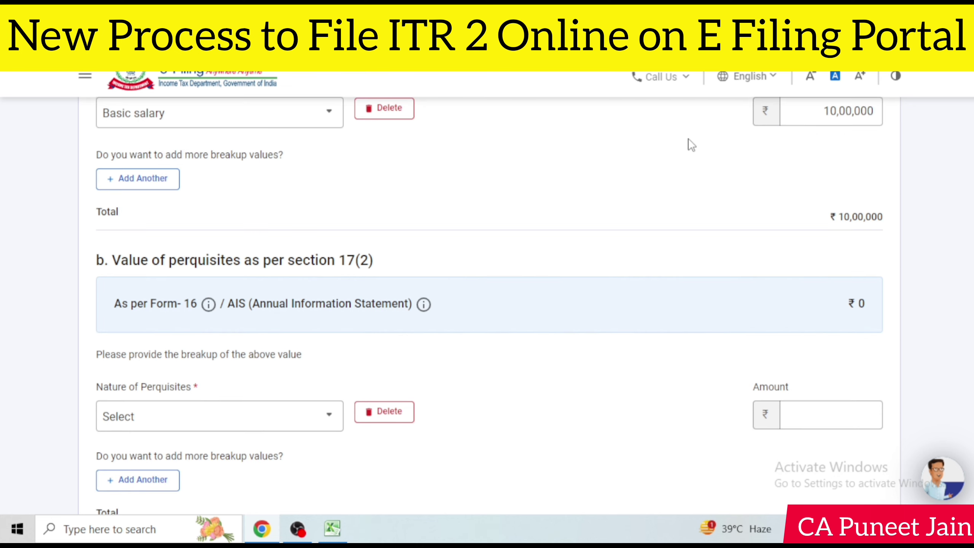
Step: Delete the empty breakup rows for perquisites under section 17(2) and profit in lieu of salary under section 17(3), confirming each deletion
click(407, 348)
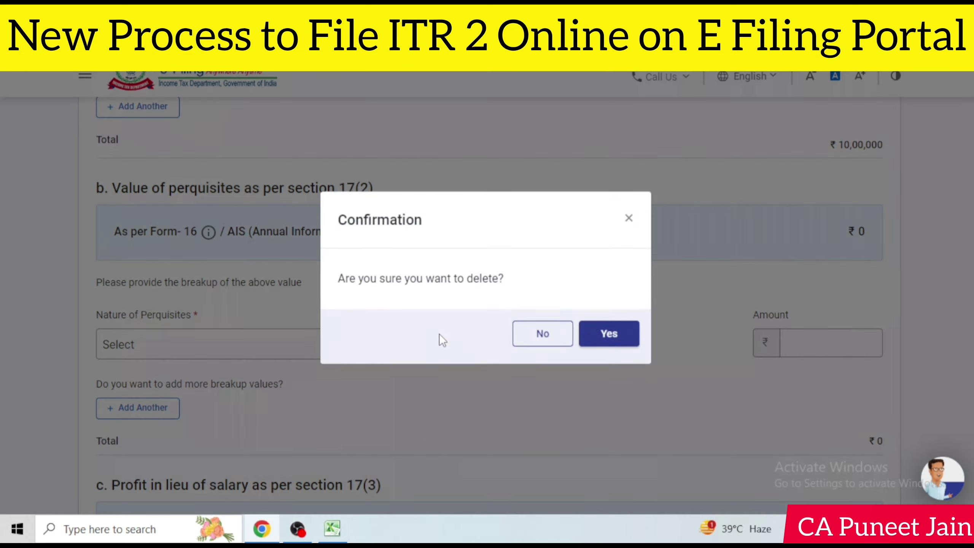
click(622, 338)
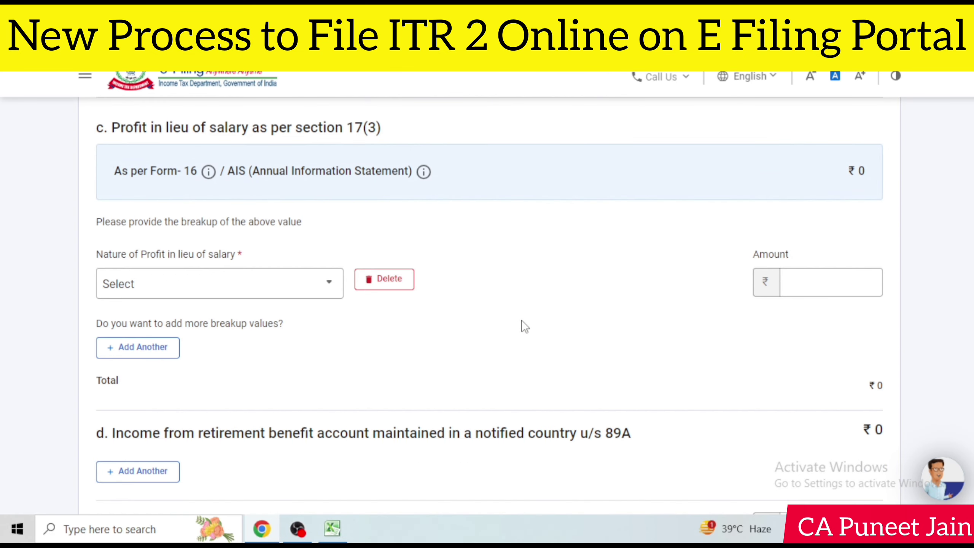
click(385, 279)
click(607, 339)
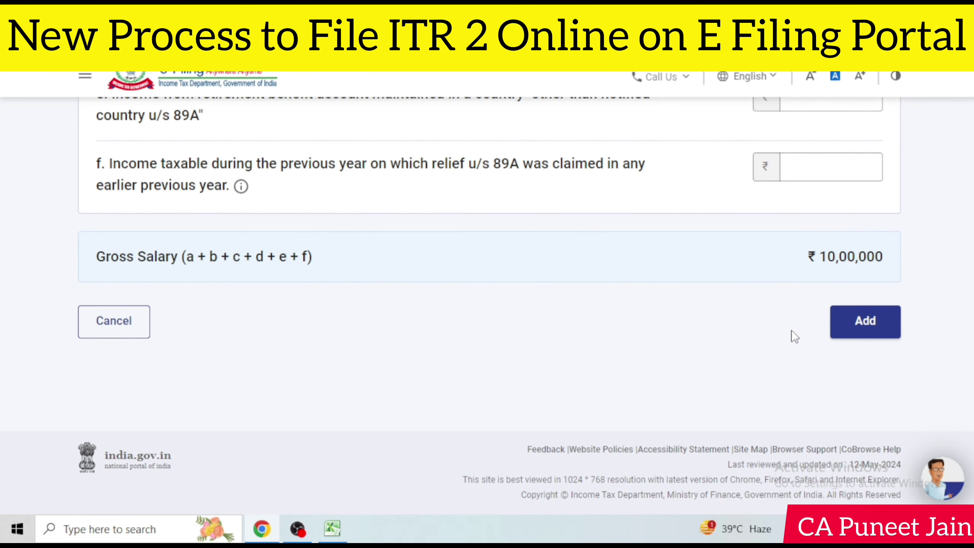
Step: Review the whole salary breakup form, covering the section 89A income fields, gross salary, employer details and Section 17(1) salary
scroll(797, 333, up, 4)
scroll(604, 274, down, 4)
scroll(604, 273, up, 6)
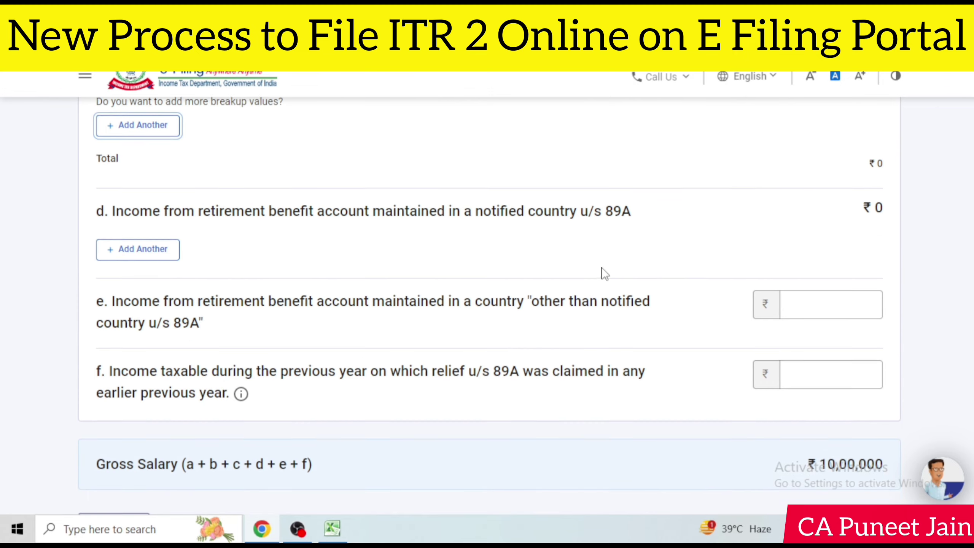
scroll(605, 274, down, 3)
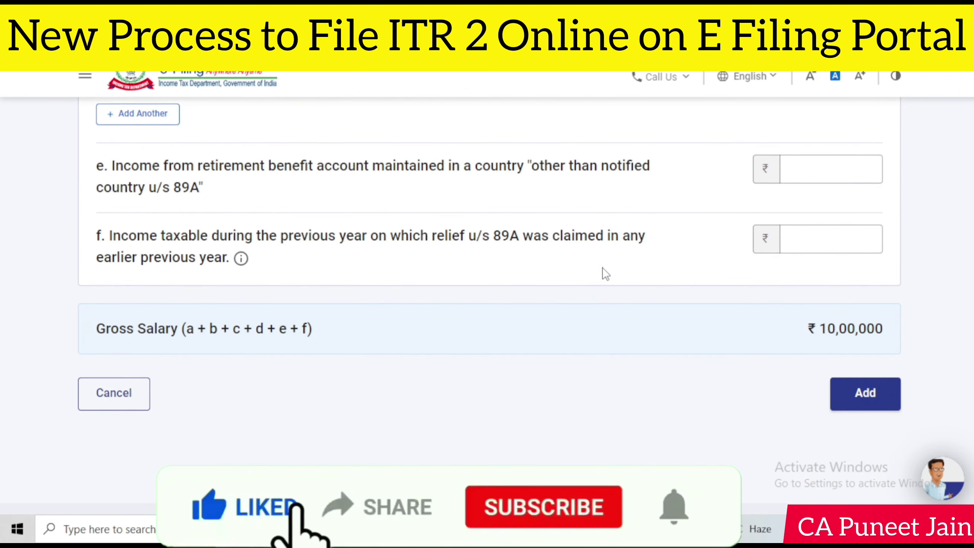
scroll(605, 273, up, 10)
scroll(606, 266, up, 5)
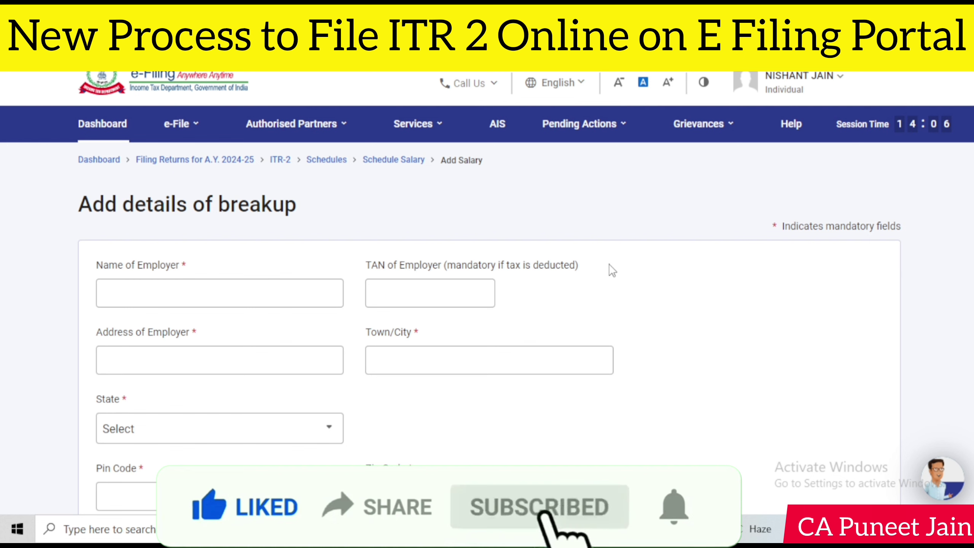
scroll(612, 270, down, 10)
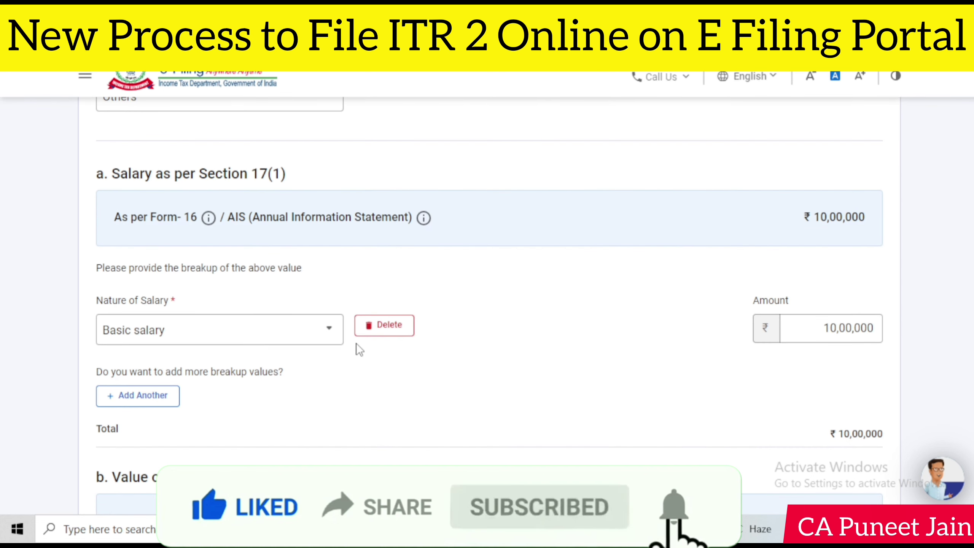
scroll(635, 361, up, 6)
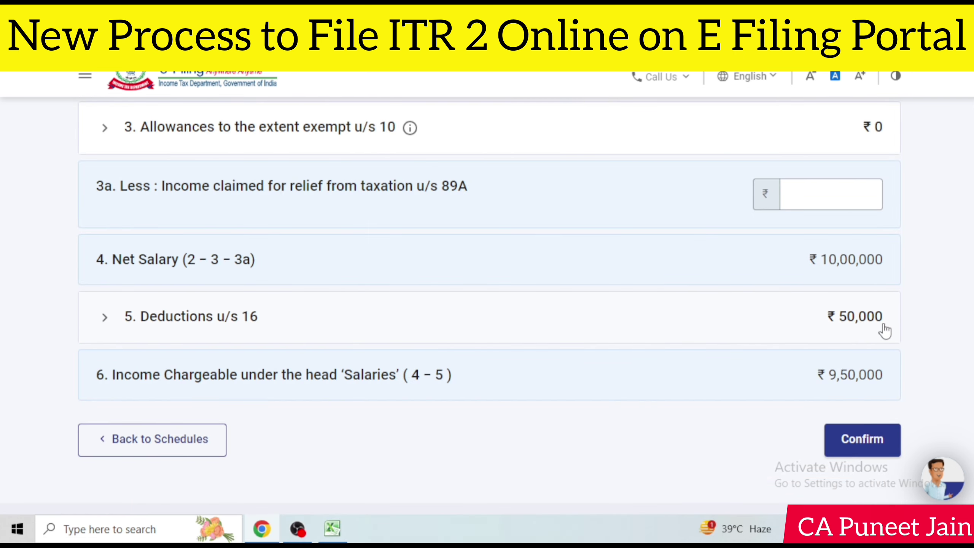
Step: Confirm Schedule Salary and look over the remaining schedules in the Schedules Summary
scroll(885, 331, down, 2)
click(867, 380)
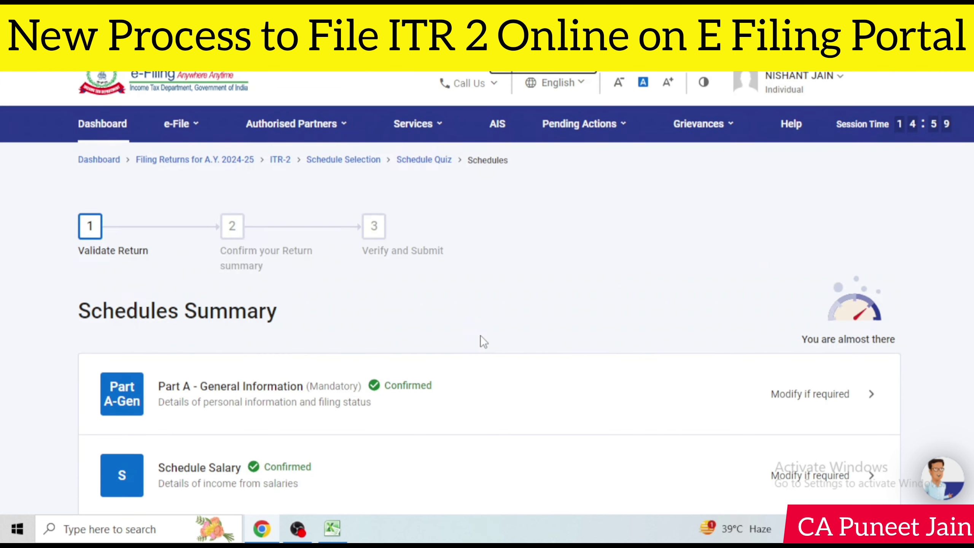
scroll(498, 339, down, 10)
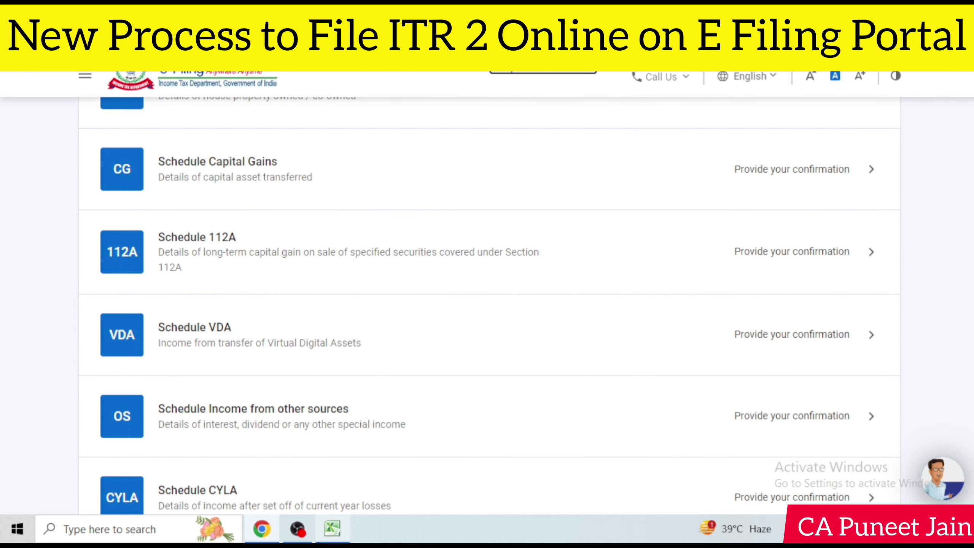
Step: Switch to Excel and examine the Tradewise Exits, Equity and Mutual Funds sheets of the Zerodha tax P&L statement
click(332, 529)
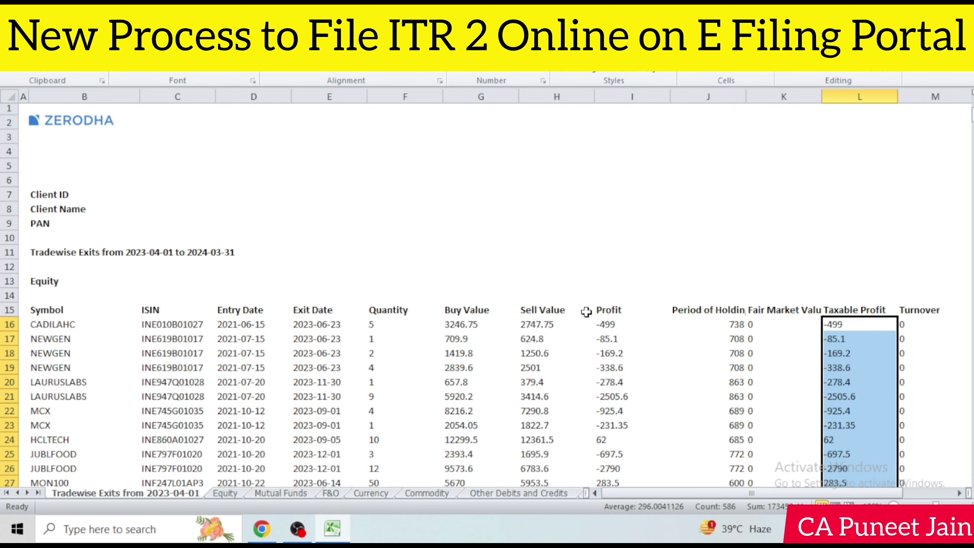
scroll(761, 320, down, 9)
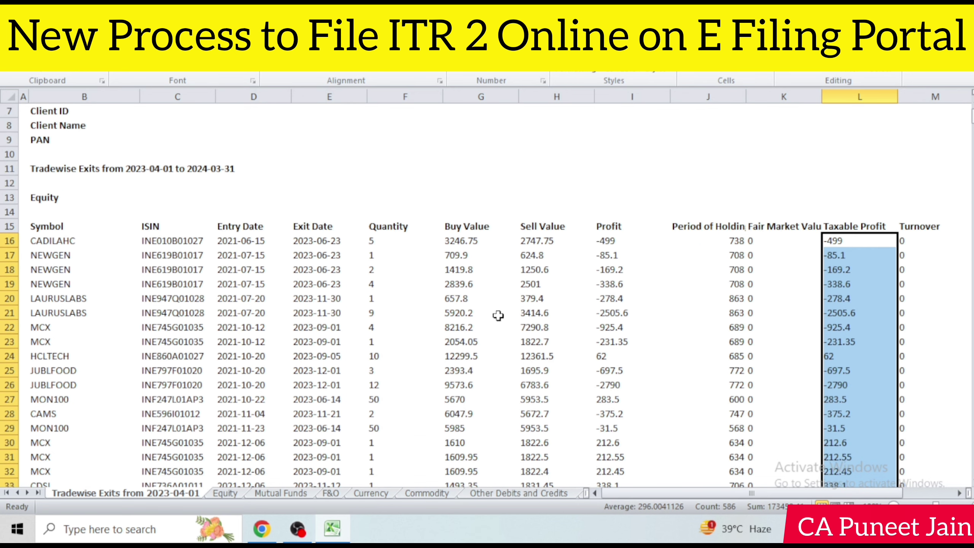
scroll(541, 314, down, 6)
scroll(541, 314, up, 15)
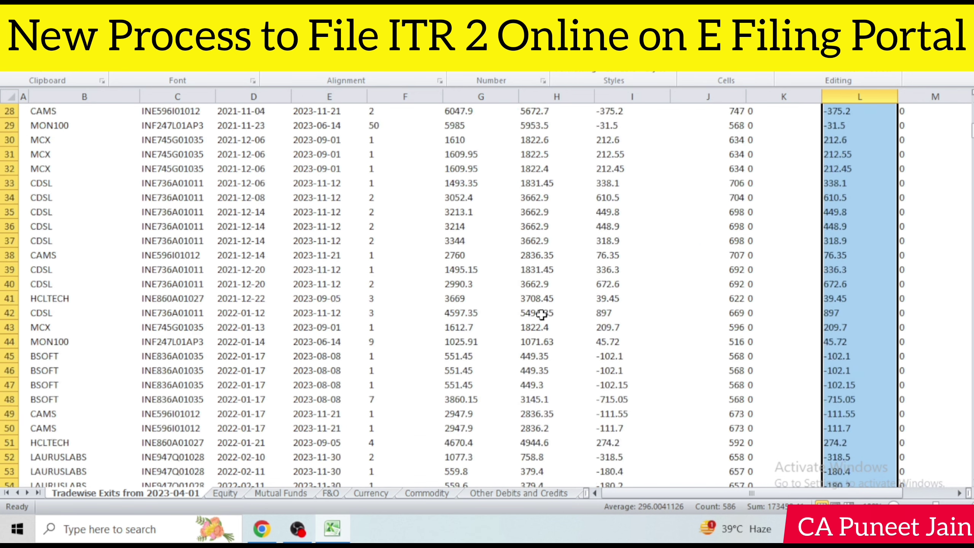
click(225, 494)
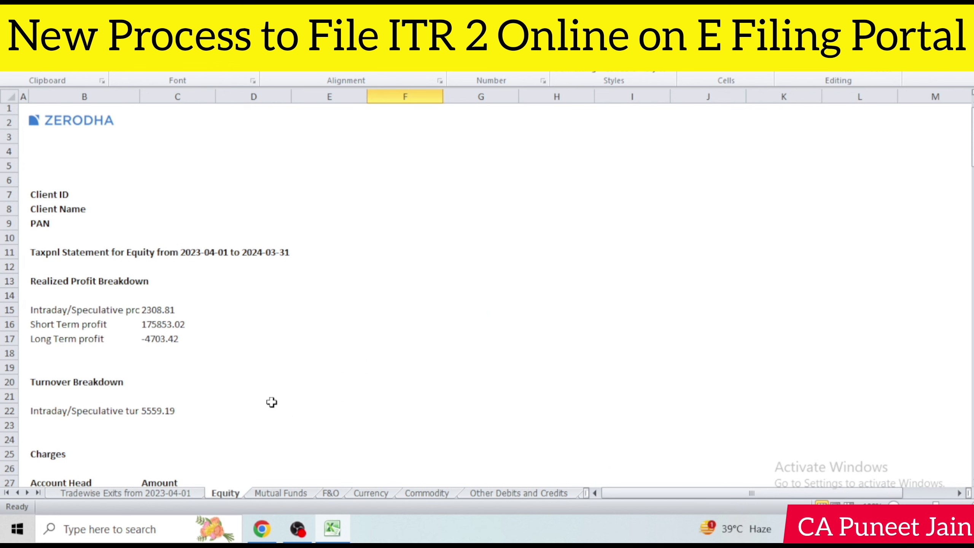
scroll(299, 387, down, 2)
scroll(422, 364, down, 2)
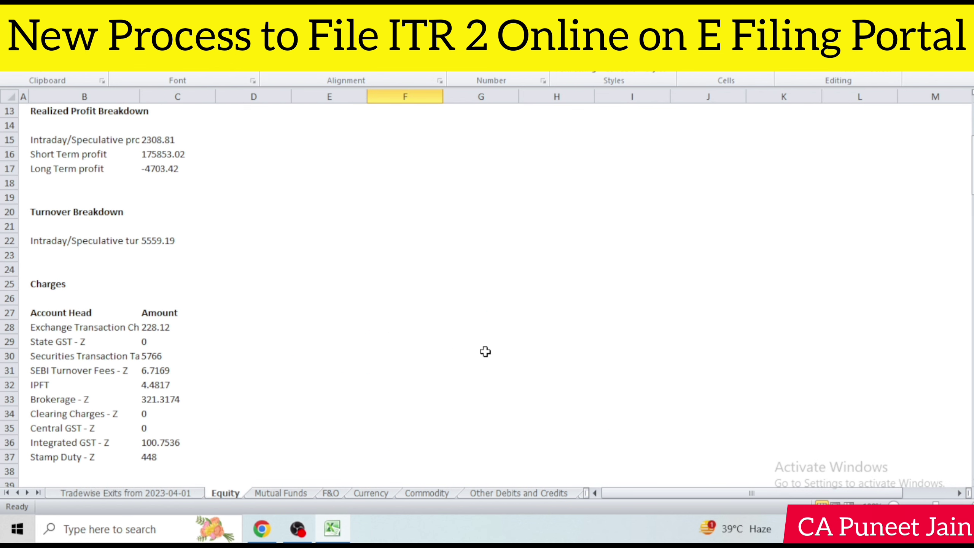
click(282, 494)
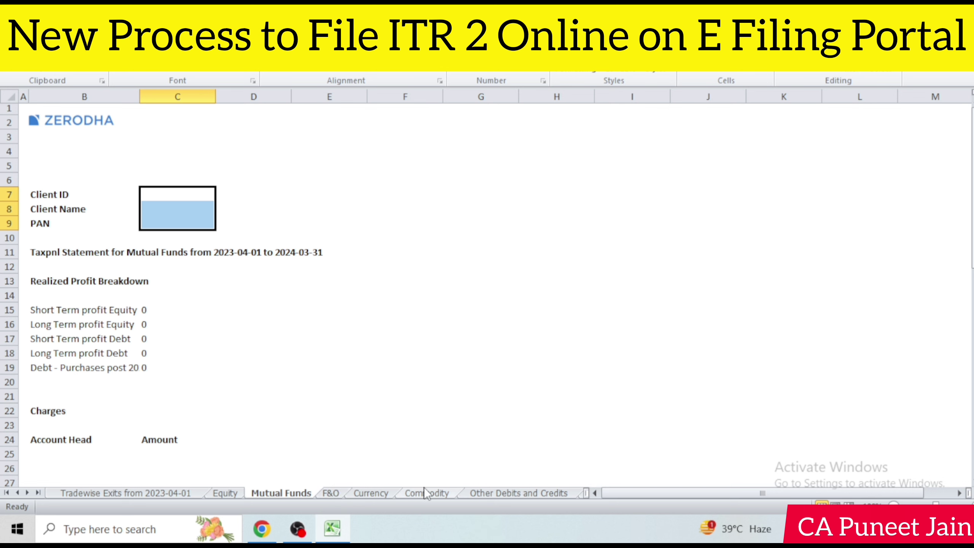
click(225, 493)
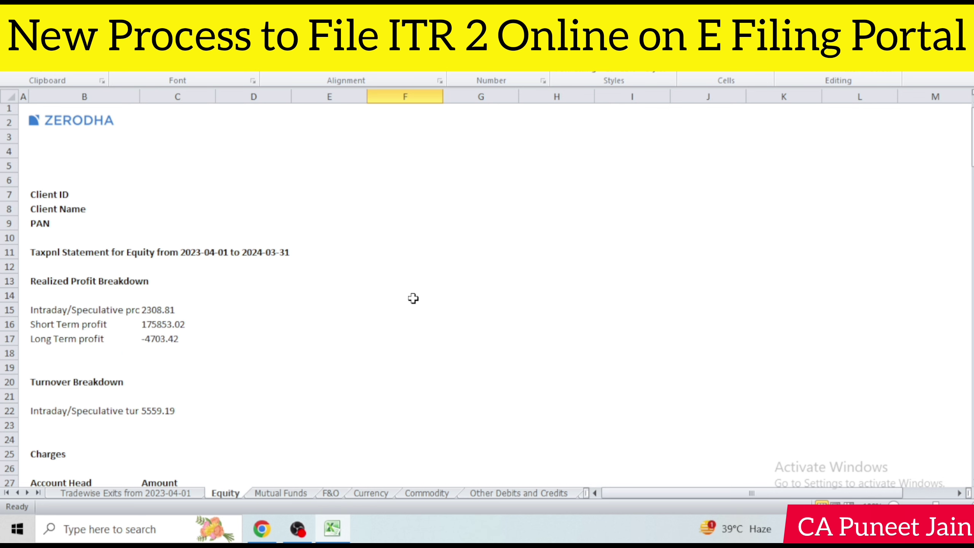
Step: Examine the Equity sheet's profit breakdown, charges and trade tables down to Long Term Trades
scroll(412, 298, down, 3)
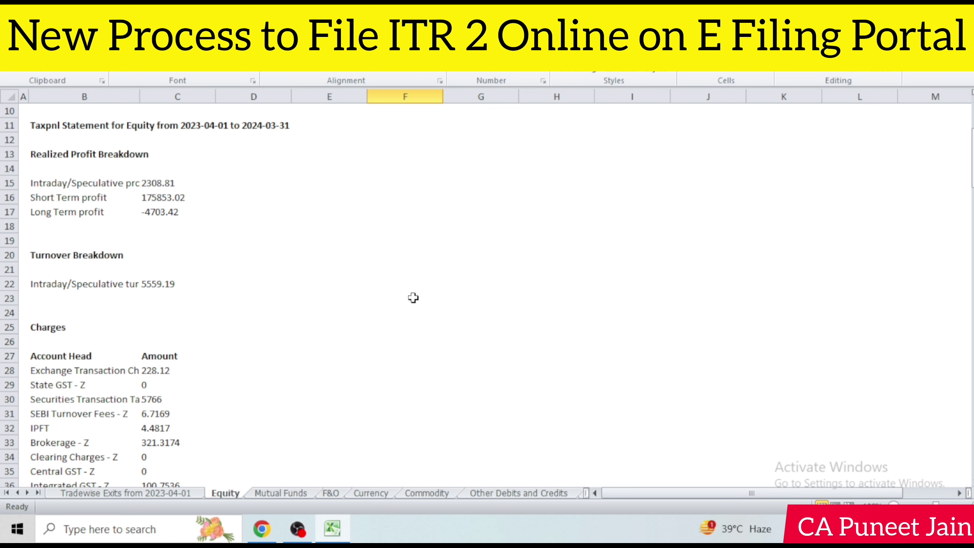
scroll(412, 298, down, 10)
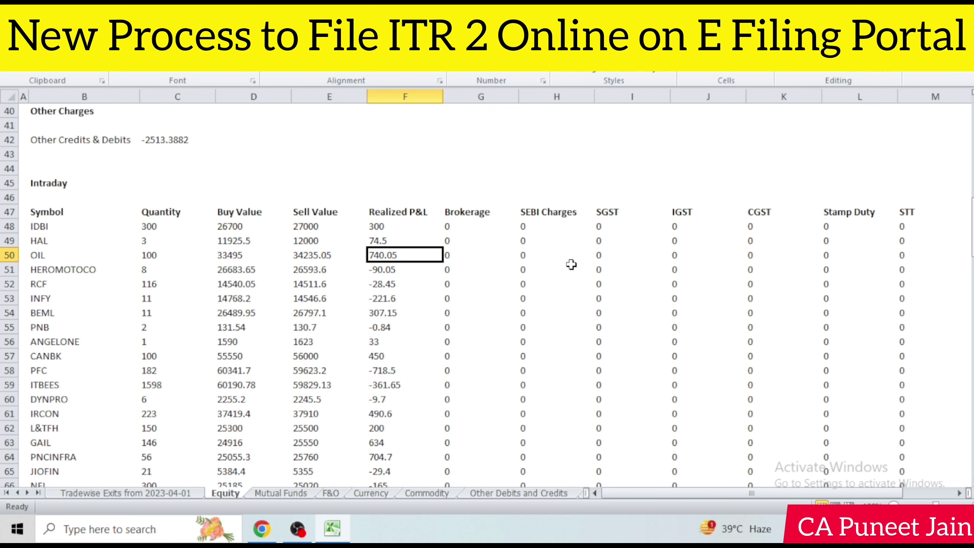
scroll(467, 236, down, 16)
scroll(62, 165, up, 9)
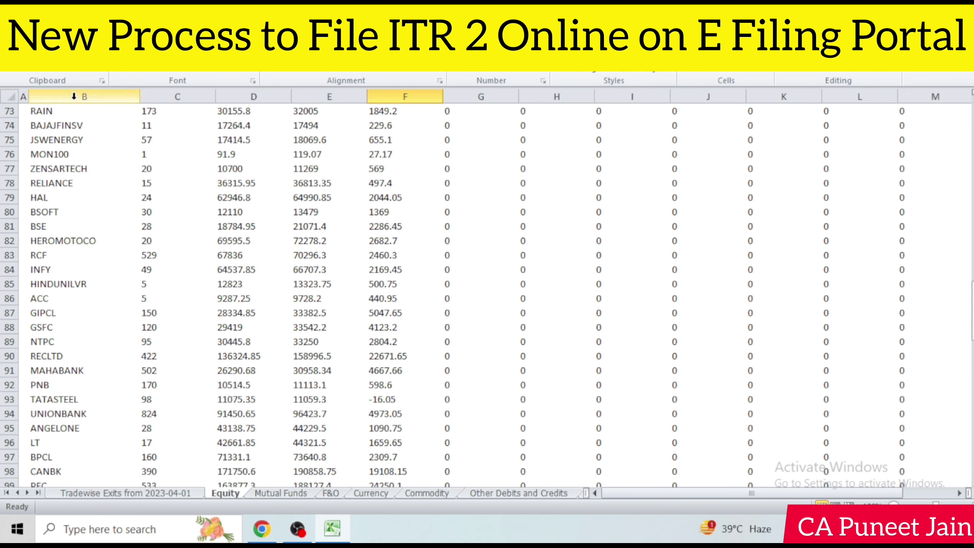
click(54, 226)
scroll(206, 284, down, 20)
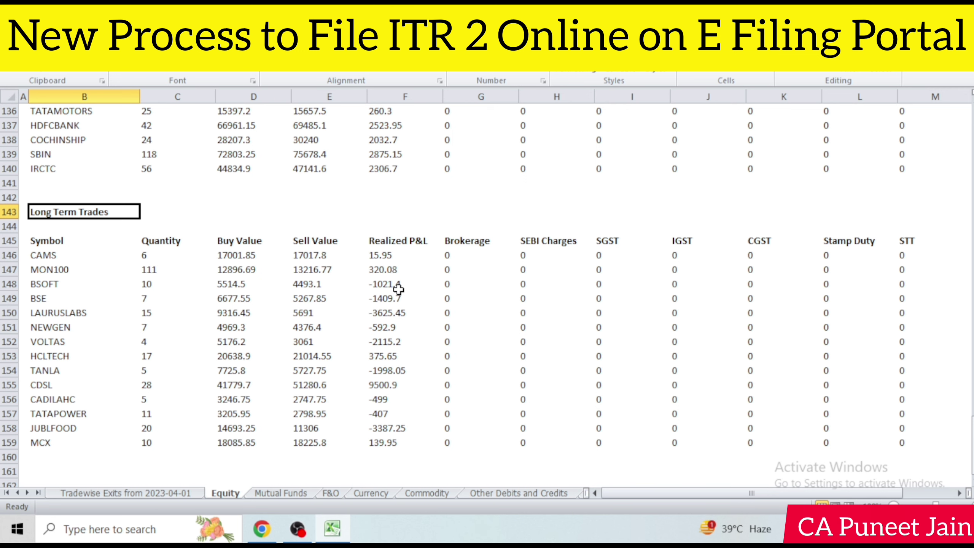
Step: Total the Buy Value column of the Long Term Trades in cell D160
scroll(399, 290, down, 1)
drag(236, 213, 236, 401)
click(241, 412)
key(alt+equal)
key(Return)
key(Up)
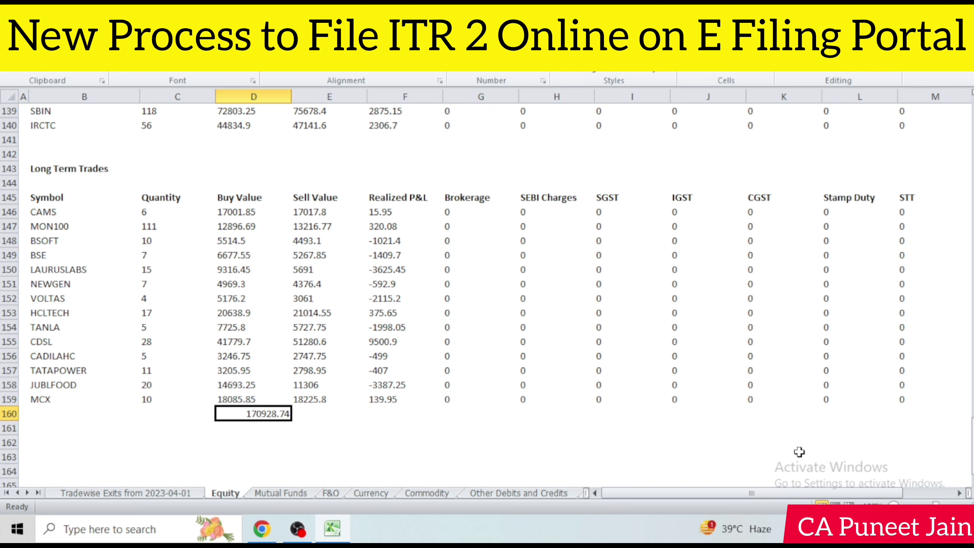
Step: Copy the Buy Value total formula into E160 to total the long-term Sell Value column
key(ctrl+c)
key(Right)
key(ctrl+v)
key(Escape)
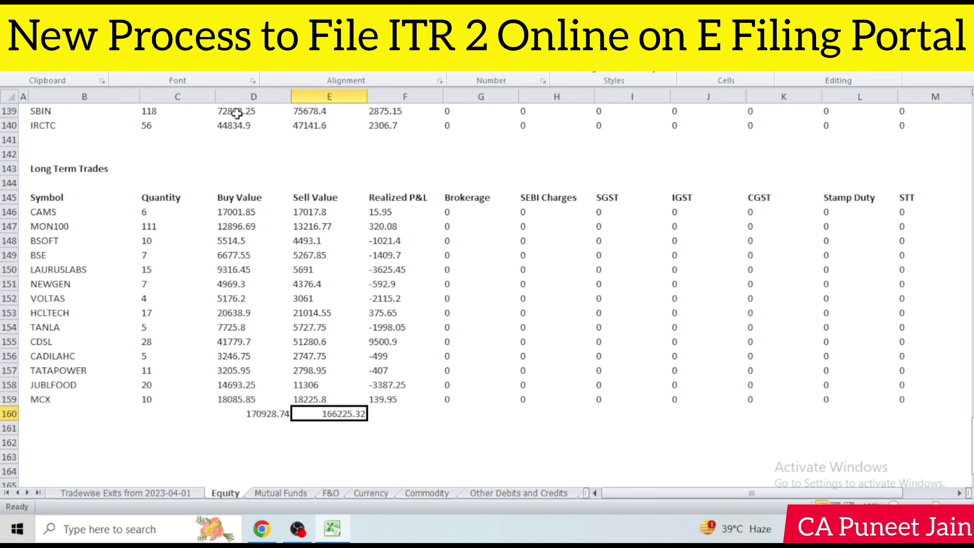
Step: Total the Buy Value column of the short-term trades in cell D141 with a SUM formula
scroll(237, 115, up, 1)
click(247, 184)
text(+S)
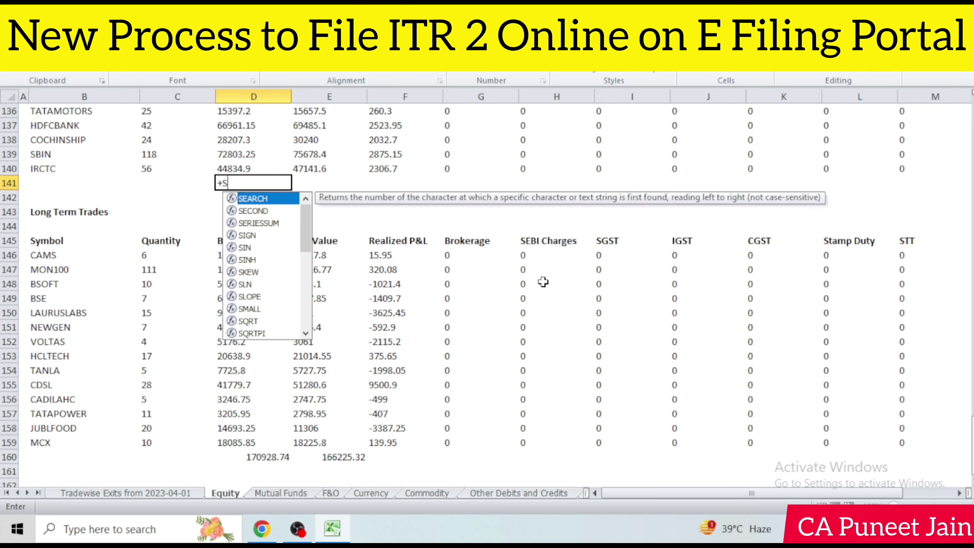
text(um9)
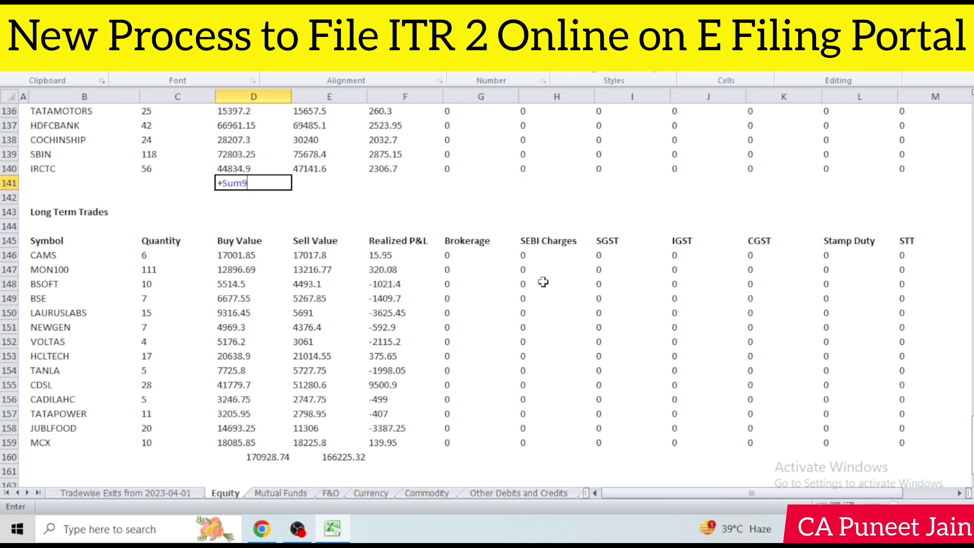
key(BackSpace)
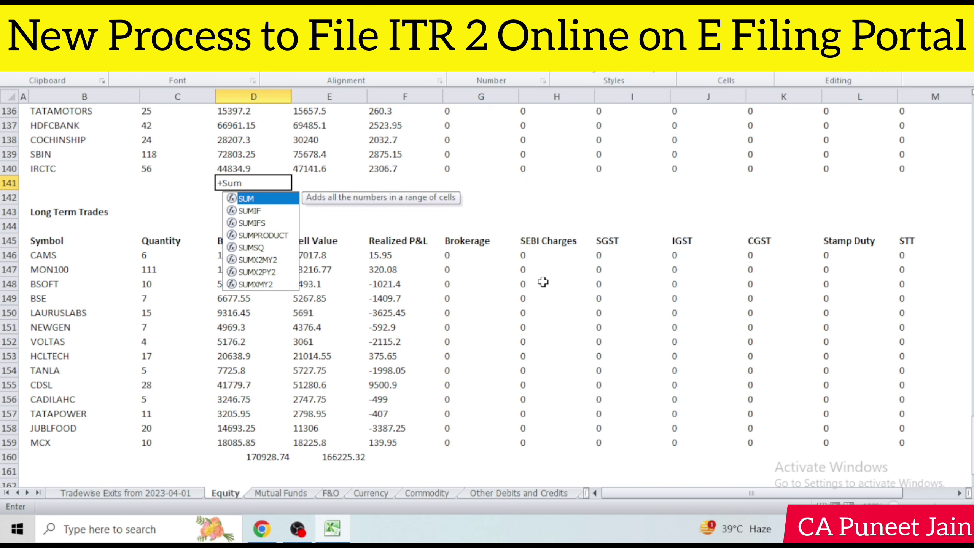
text(()
key(Up)
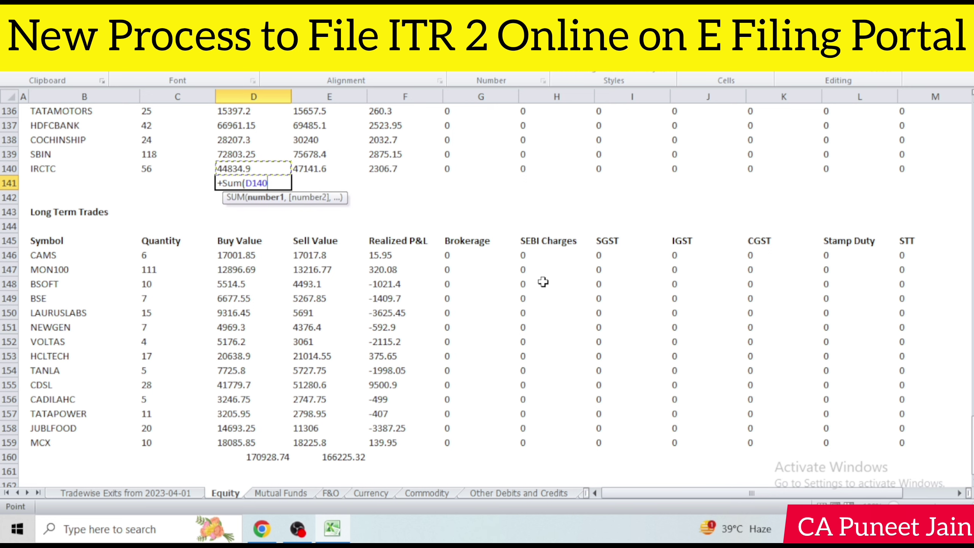
key(ctrl+shift+Up)
scroll(543, 282, down, 14)
text())
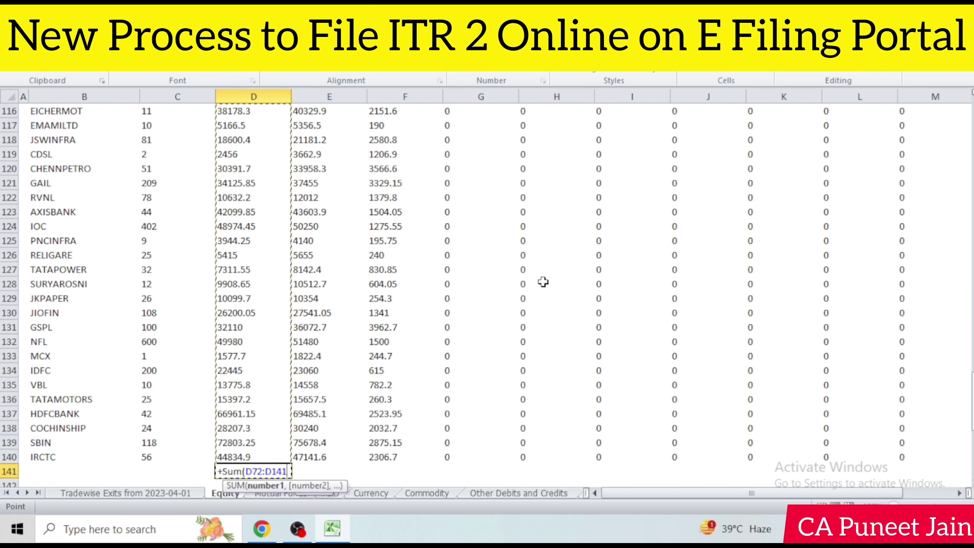
key(Return)
Step: Copy the short-term Buy Value total formula into E141 to total the Sell Value column
key(Up)
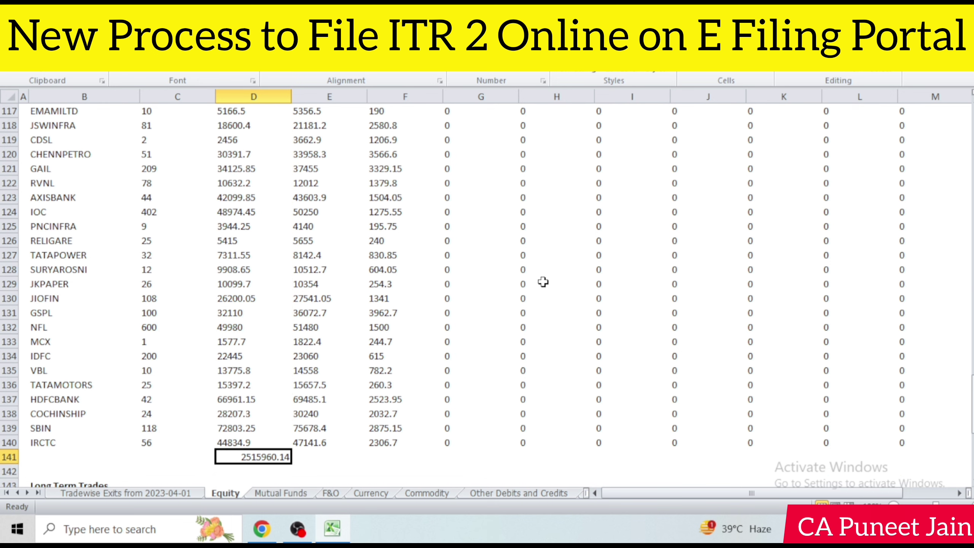
key(ctrl+c)
key(Right)
key(ctrl+v)
key(Escape)
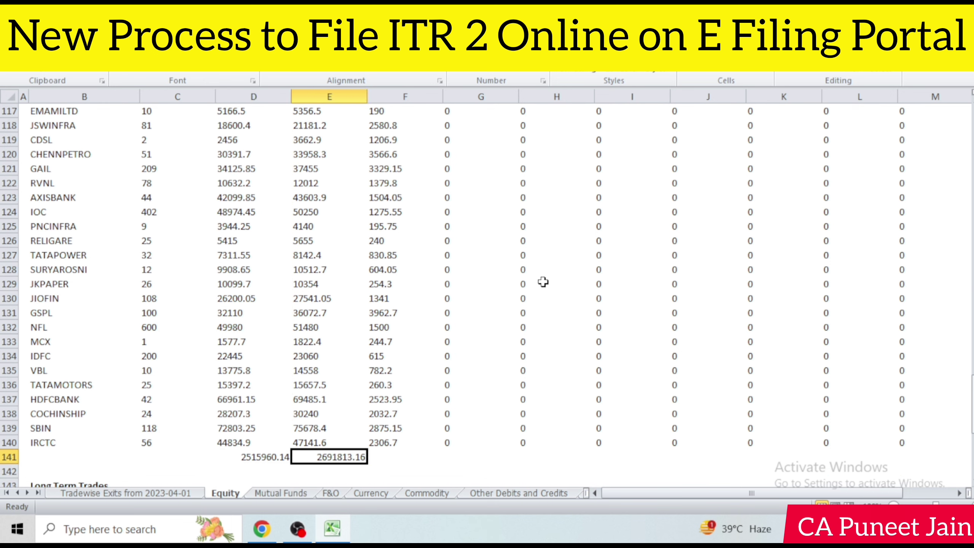
Step: Copy the Sell Value total formula into F141 to total the short-term Realized P&L column
key(Right)
key(Left)
key(ctrl+c)
key(Right)
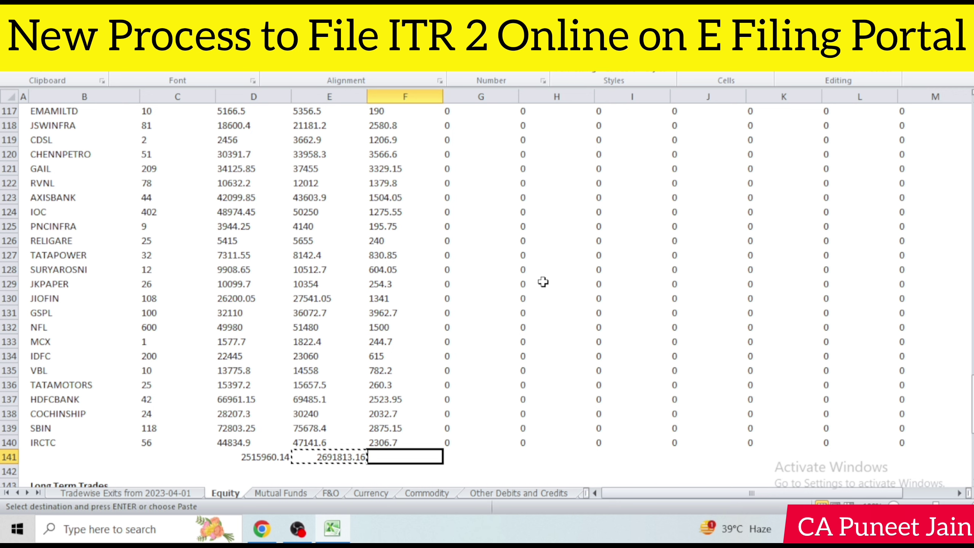
key(ctrl+v)
key(Escape)
Step: Copy the long-term Sell Value total formula from E160 into F160 to total the Realized P&L of the Long Term Trades
key(Down)
key(Down)
key(Down)
key(Down)
key(Down)
key(Down)
key(Down)
key(Down)
key(Down)
key(Down)
key(Down)
key(Down)
key(Down)
key(Down)
key(Down)
key(Down)
key(Down)
key(Down)
key(Down)
key(Down)
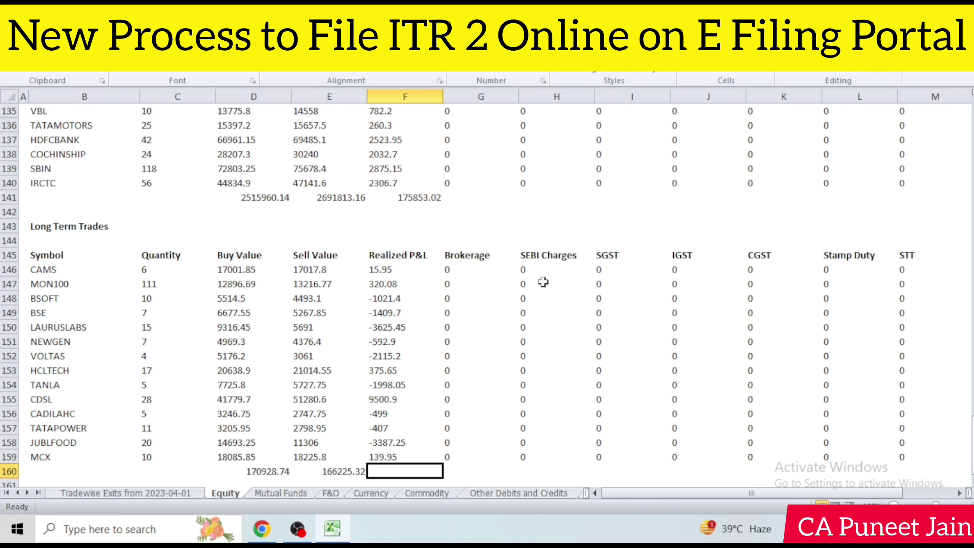
key(Up)
key(Left)
key(Up)
key(ctrl+c)
key(Right)
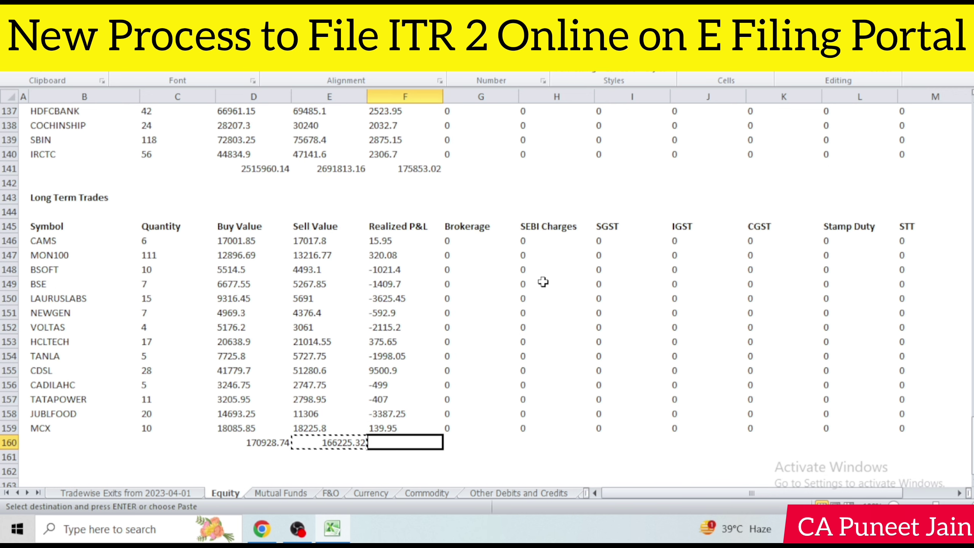
key(ctrl+v)
key(Escape)
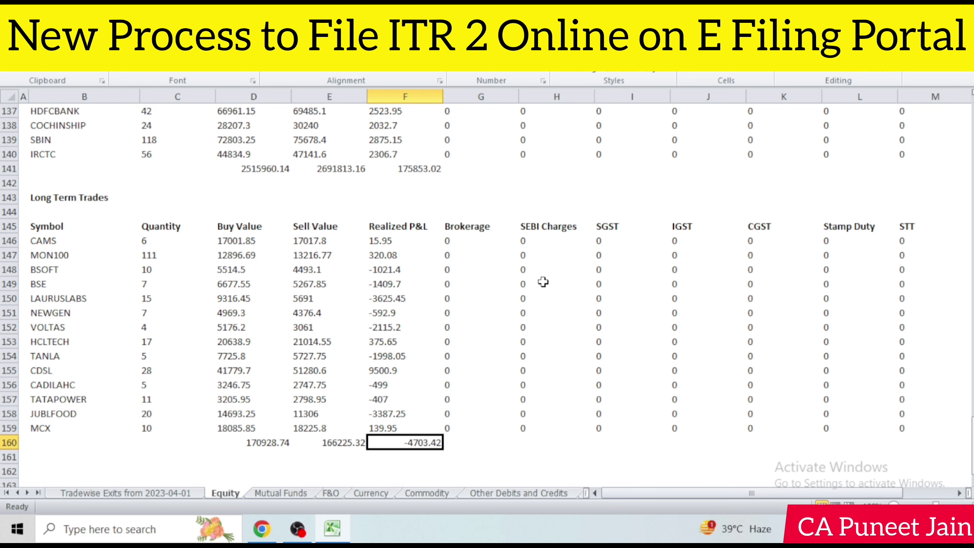
Step: Review the long-term totals in row 160 and the short-term Realized P&L total in F141
key(Left)
key(Left)
key(Left)
key(Up)
key(Right)
key(Right)
key(Right)
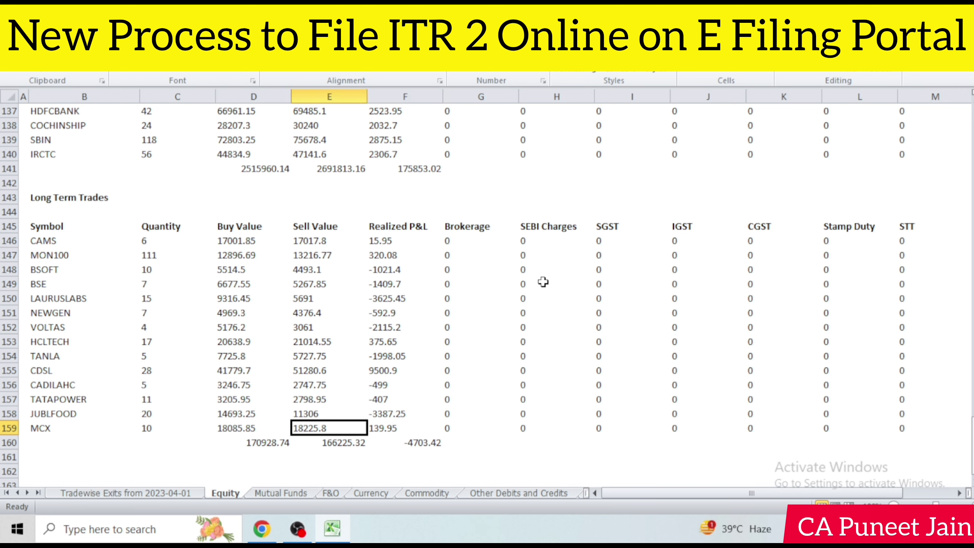
scroll(543, 282, up, 1)
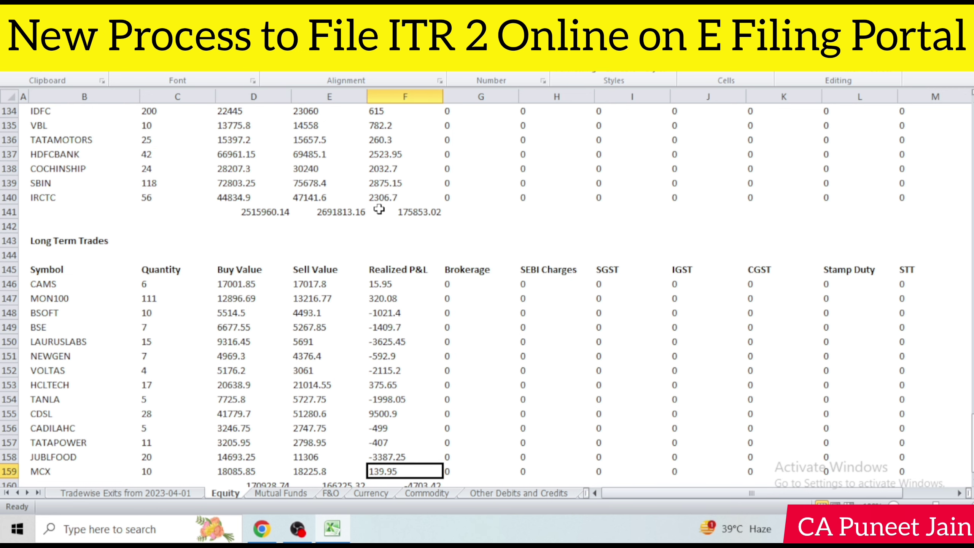
click(428, 210)
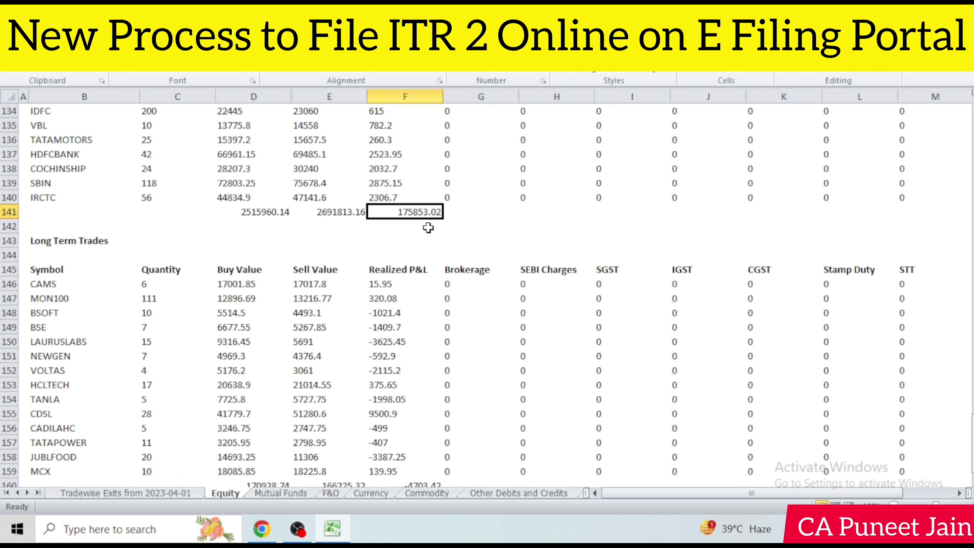
Step: Switch to the e-filing portal in Chrome and open Schedule Capital Gains from the list of schedules
click(262, 530)
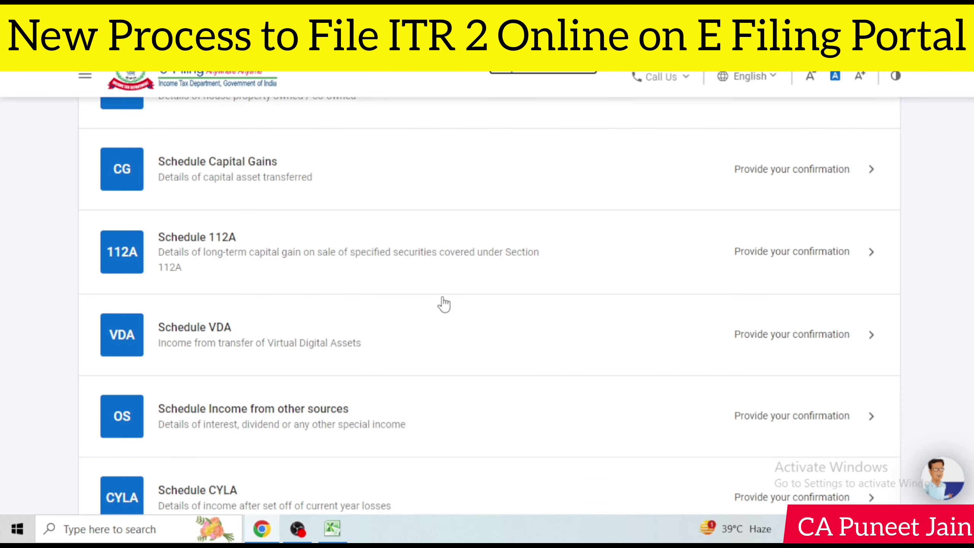
scroll(444, 303, down, 2)
scroll(444, 303, up, 4)
click(773, 249)
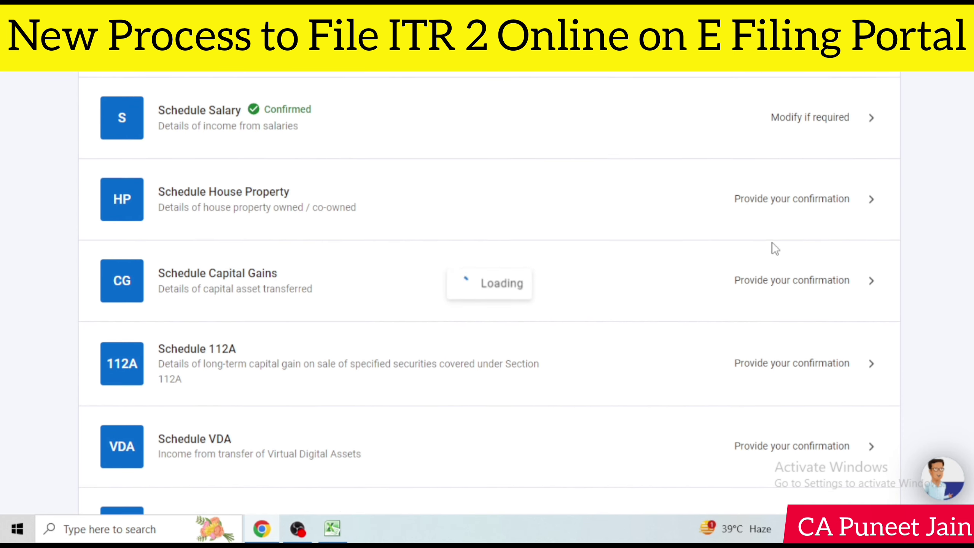
Step: Select the STT-paid equity asset types under sections 111A/115AD(1)(b)(ii) and 112A, and continue to the capital gains details
scroll(326, 235, down, 4)
scroll(326, 235, up, 5)
click(106, 233)
click(107, 272)
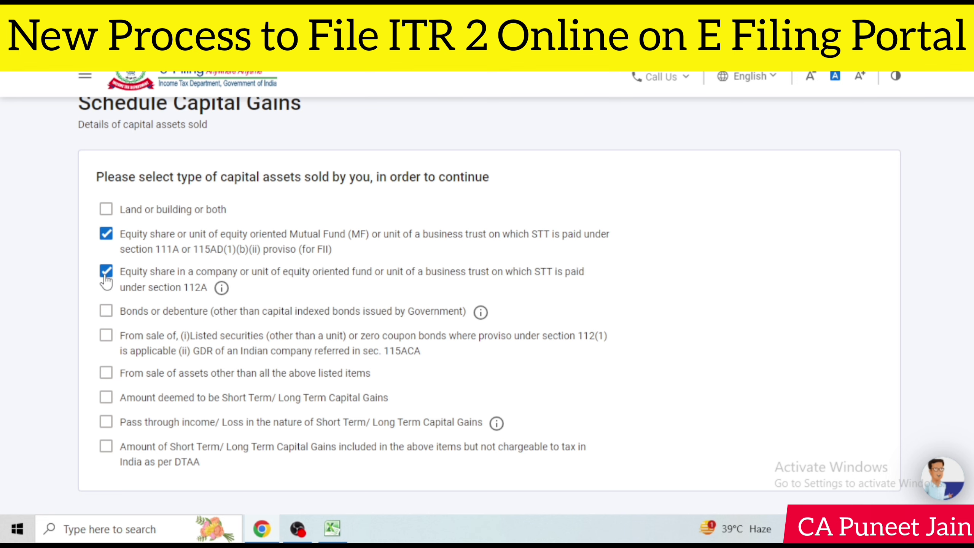
scroll(311, 269, down, 4)
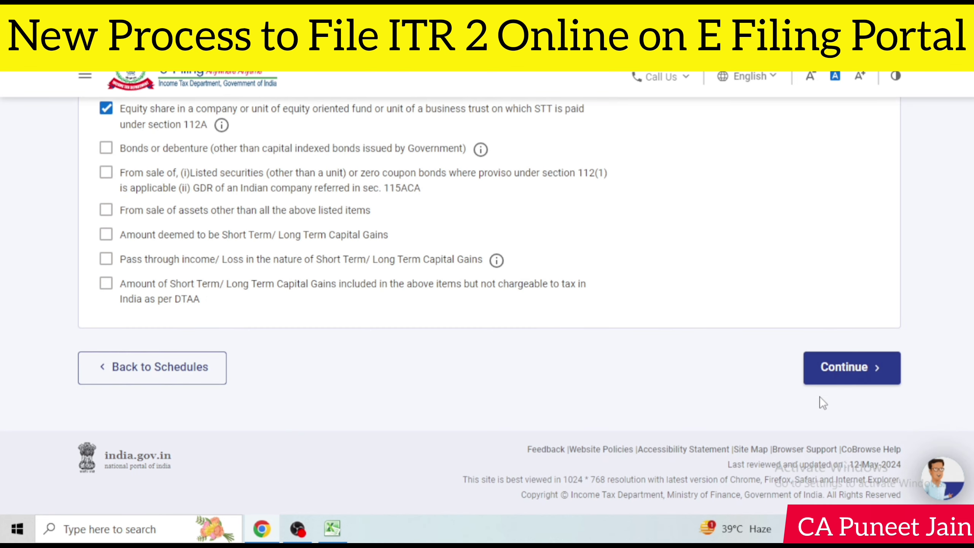
click(839, 380)
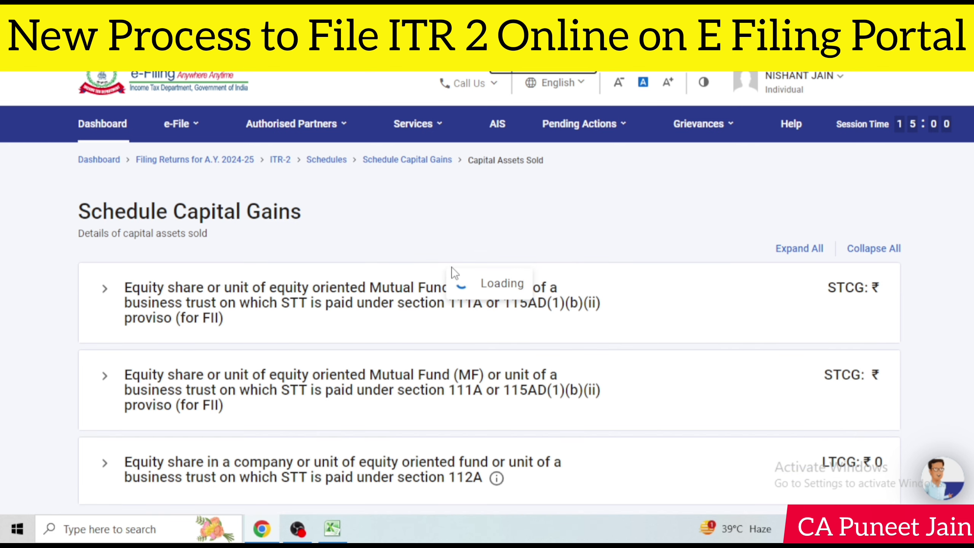
Step: Examine the Schedule Capital Gains sections, check the trade totals in Excel, and return to the portal
scroll(662, 270, down, 15)
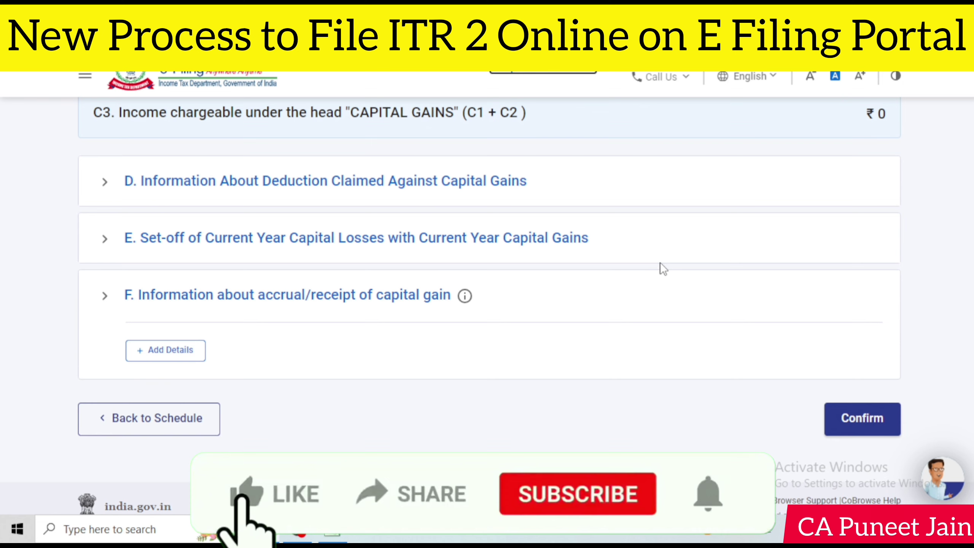
click(337, 307)
click(261, 535)
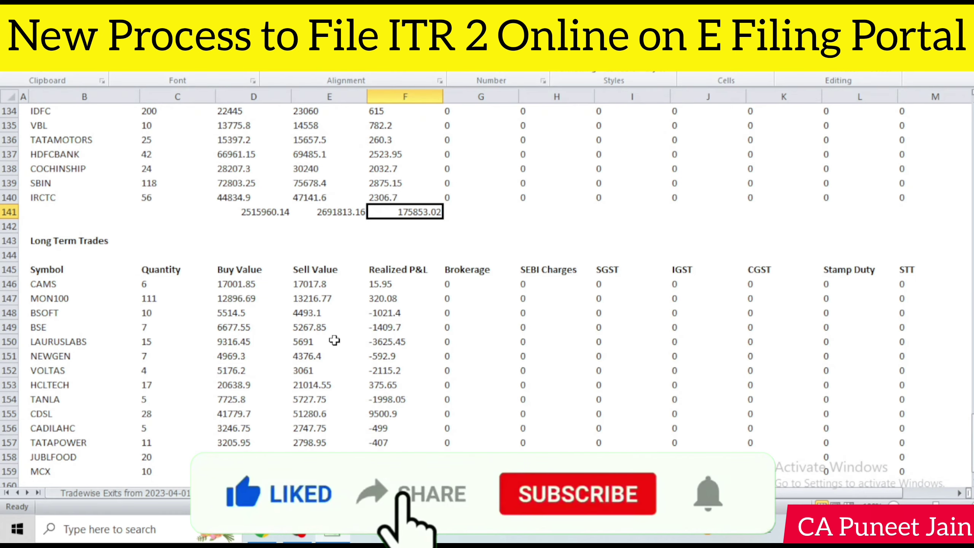
scroll(326, 345, down, 1)
scroll(345, 334, up, 4)
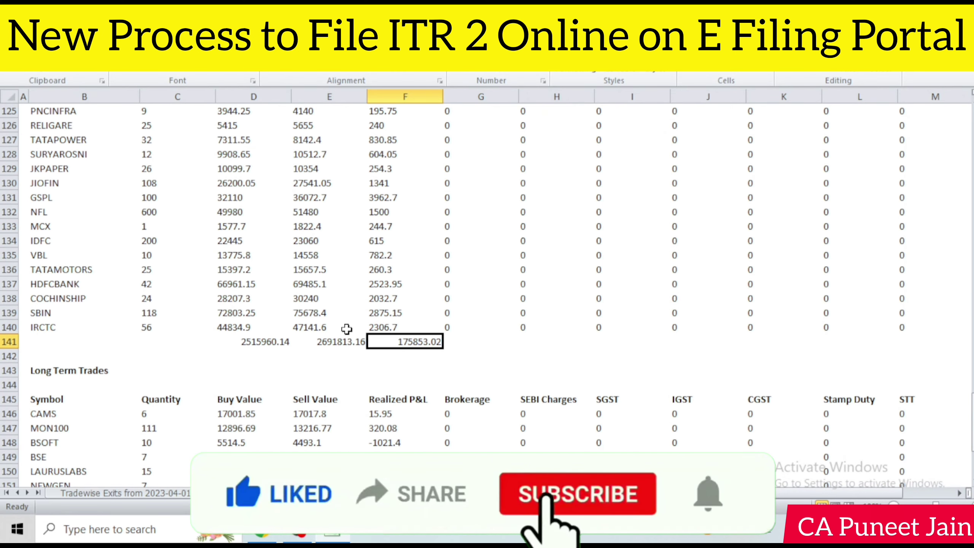
click(262, 535)
scroll(638, 172, up, 10)
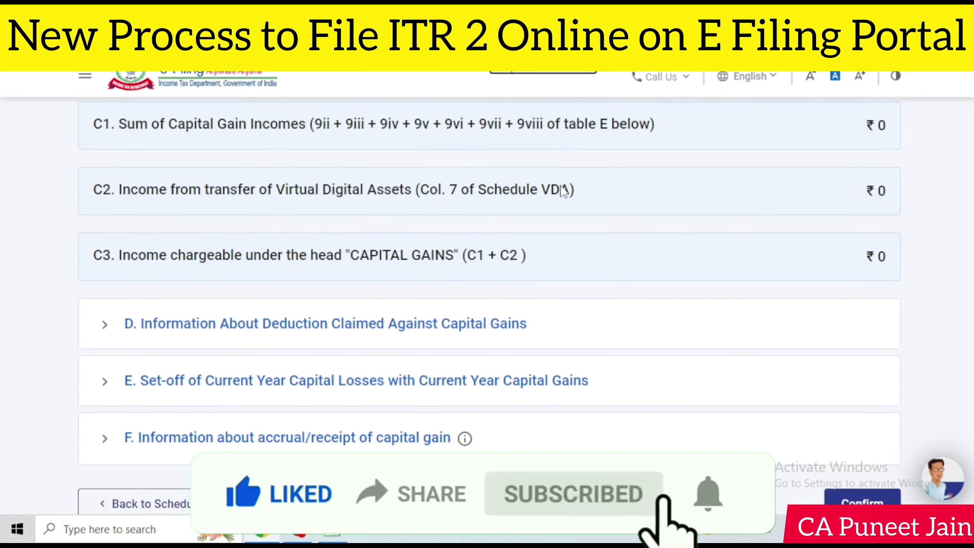